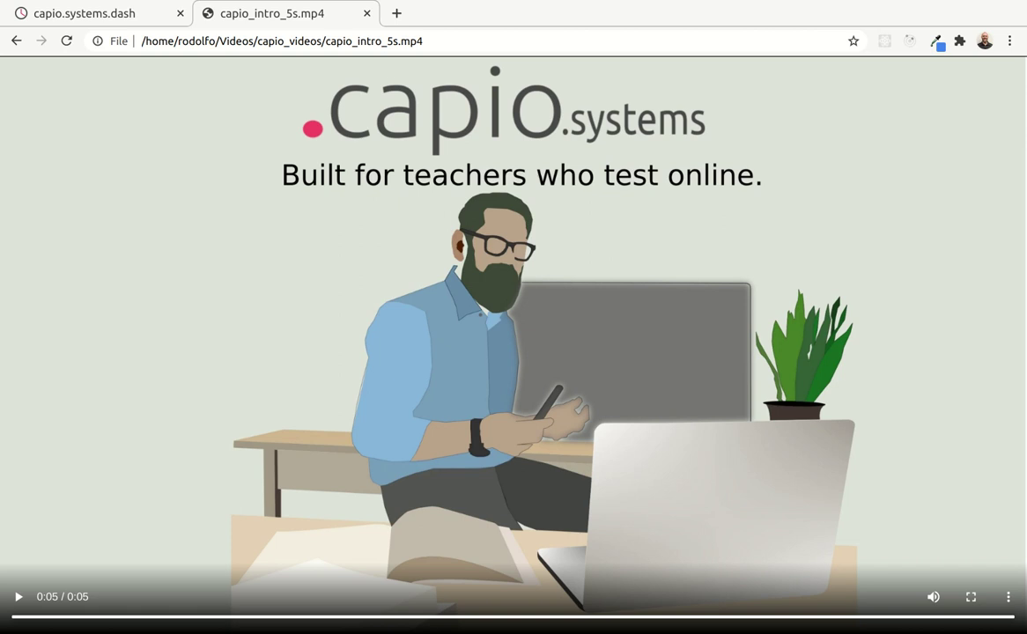
Switch to the capio.systems dashboard and look through the course list, creation and update views
{"action": "left_click", "coordinate": [87, 15]}
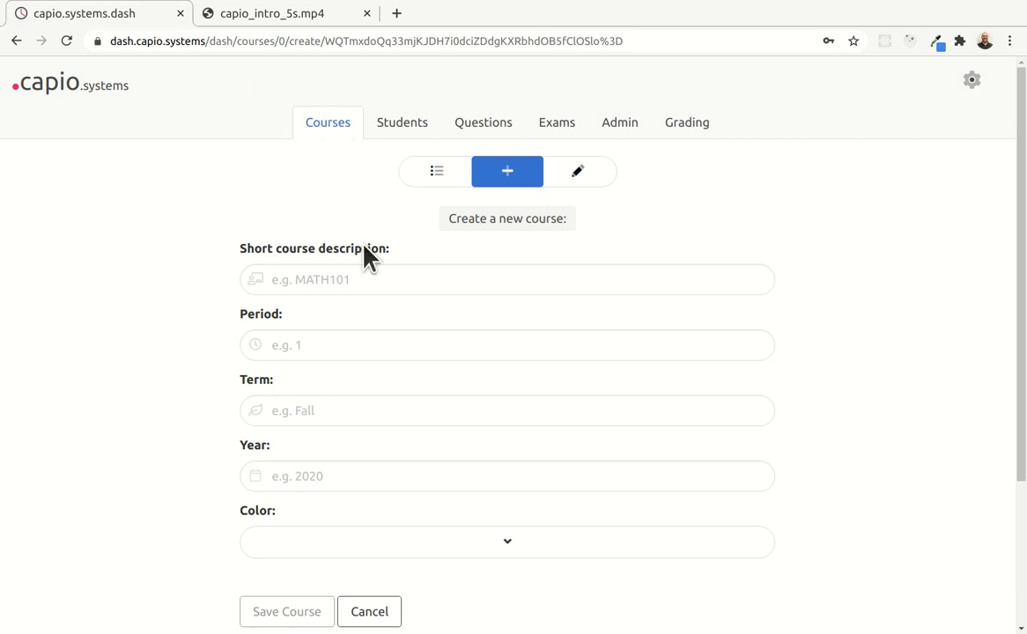
{"action": "left_click", "coordinate": [438, 173]}
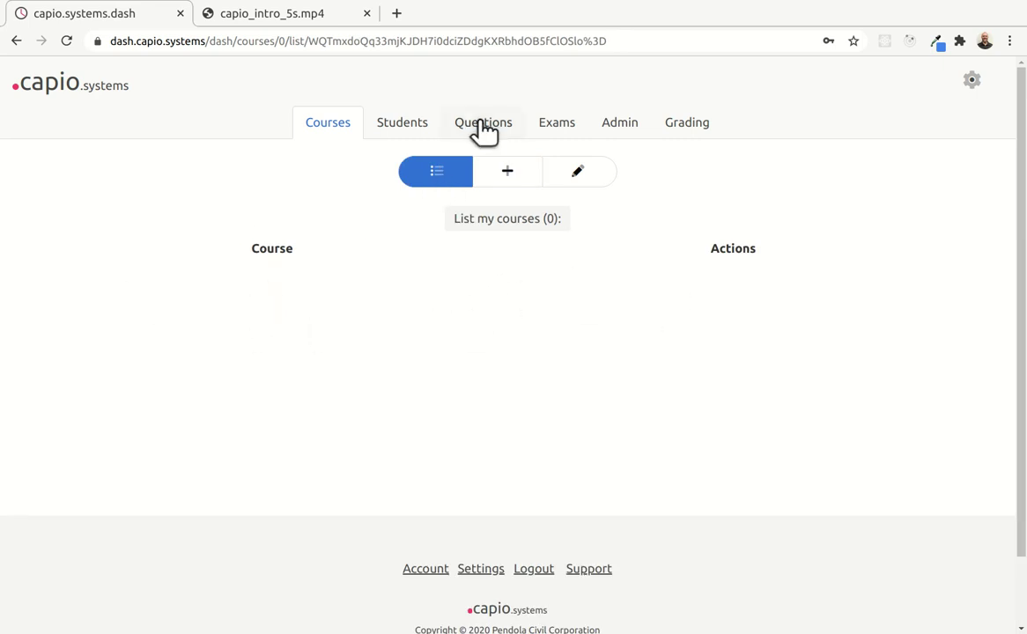
{"action": "left_click", "coordinate": [513, 176]}
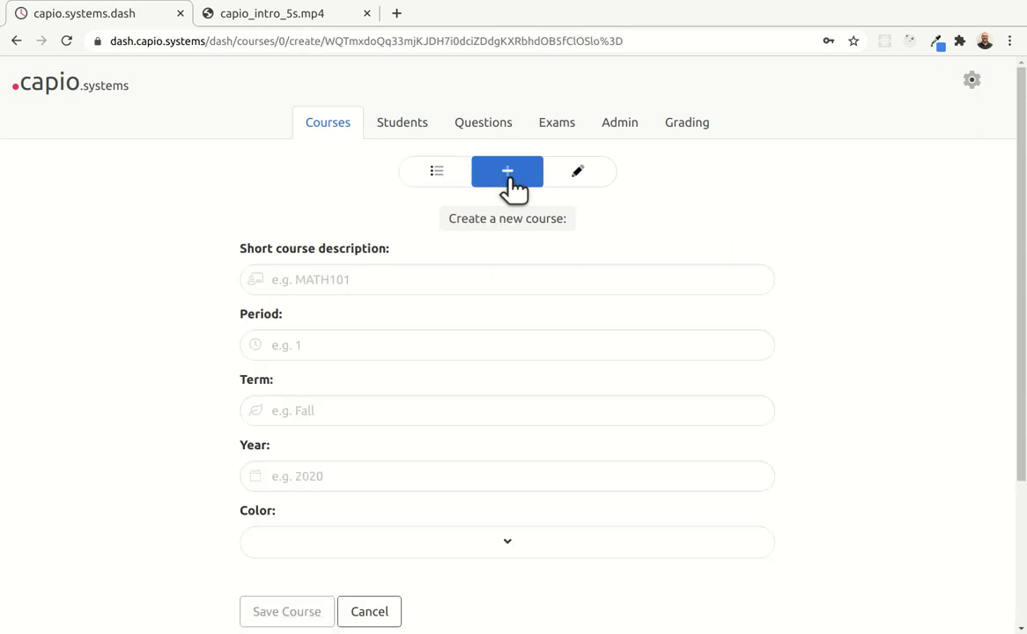
{"action": "left_click", "coordinate": [579, 176]}
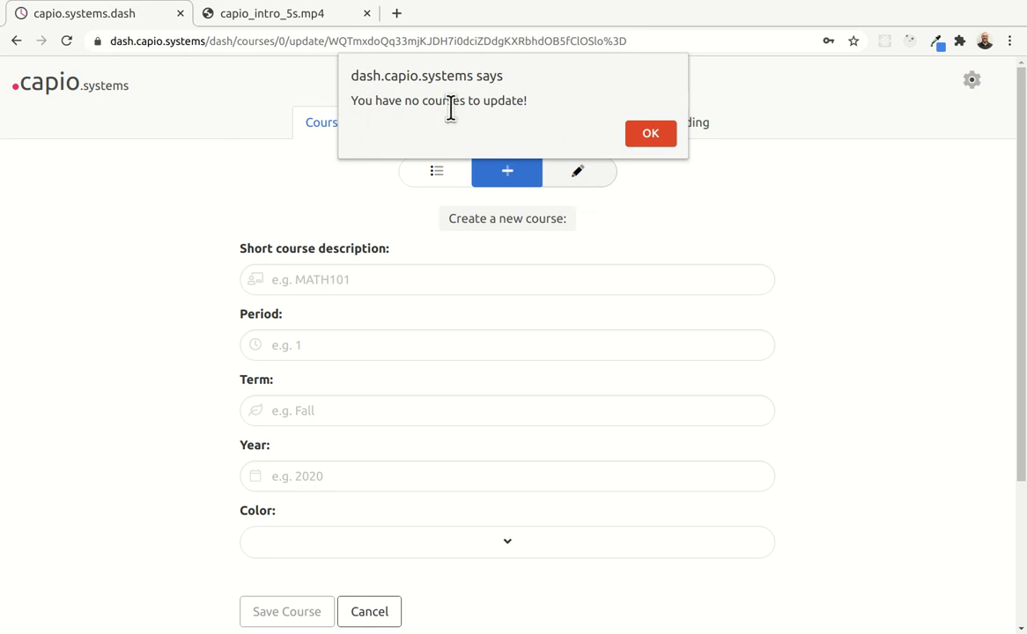
{"action": "left_click", "coordinate": [655, 138]}
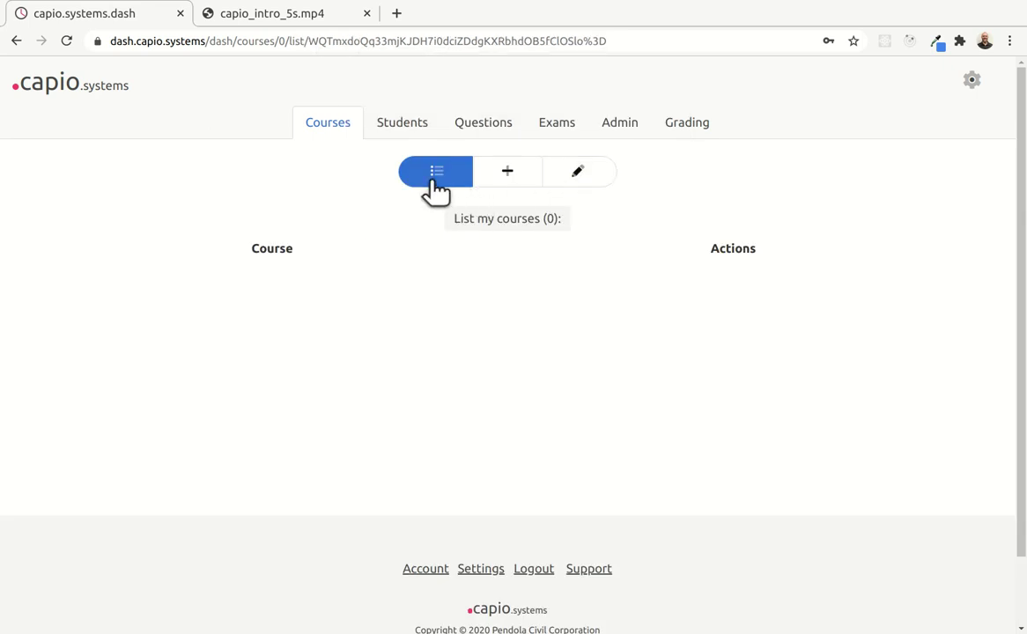
Start a new course and enter PSYC101 as its short course description
{"action": "left_click", "coordinate": [509, 176]}
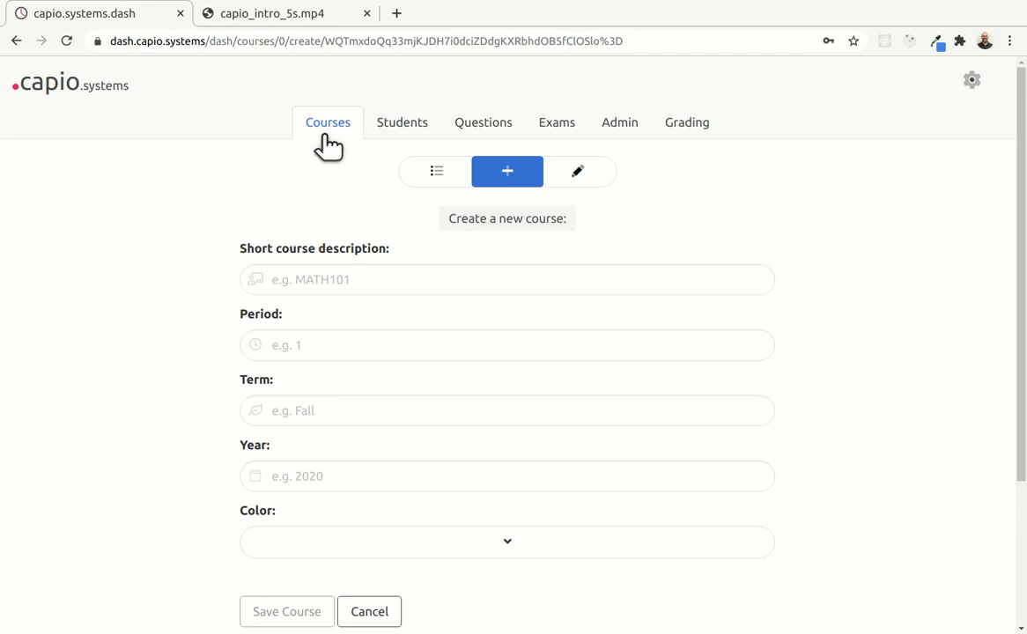
{"action": "left_click", "coordinate": [309, 279]}
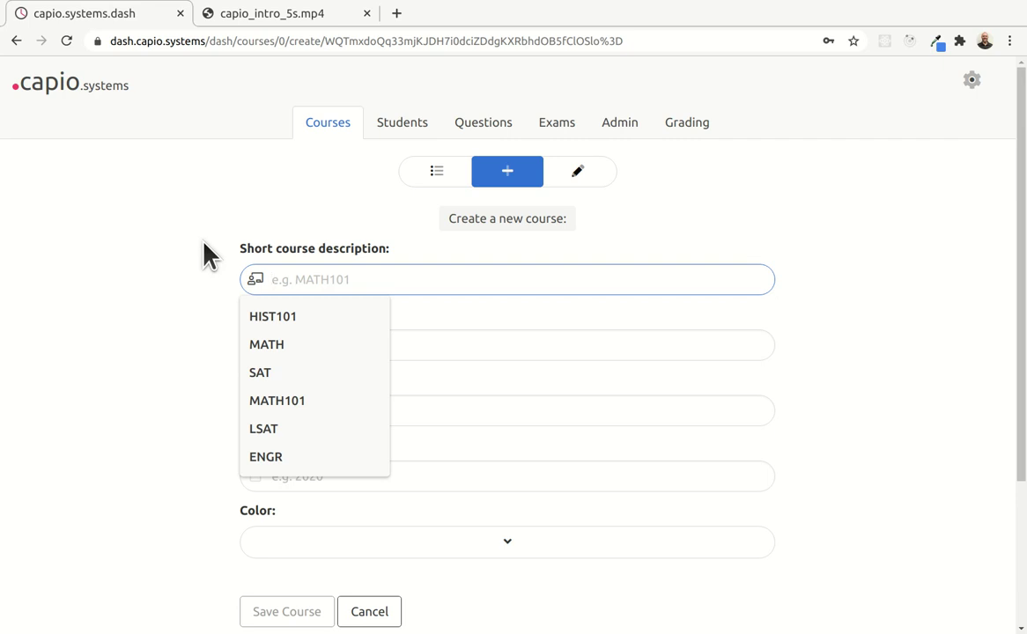
{"action": "type", "text": "PSYC101"}
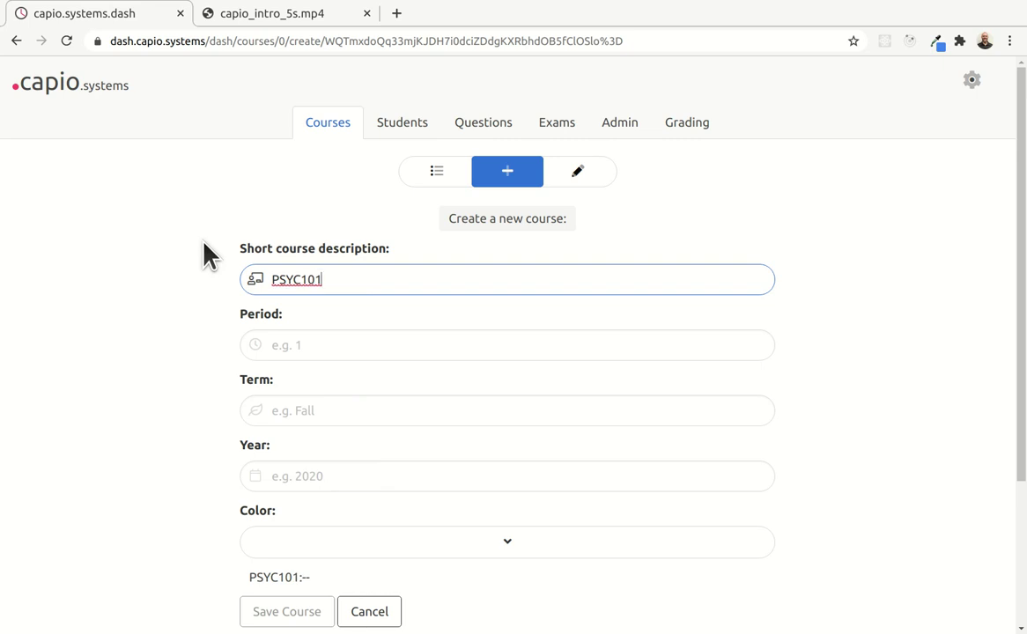
Try ASDFASDF as the short course description and restore PSYC101
{"action": "key", "text": "BackSpace"}
{"action": "key", "text": "BackSpace"}
{"action": "key", "text": "BackSpace"}
{"action": "key", "text": "BackSpace"}
{"action": "key", "text": "BackSpace"}
{"action": "key", "text": "BackSpace"}
{"action": "key", "text": "BackSpace"}
{"action": "type", "text": "AS"}
{"action": "key", "text": "BackSpace"}
{"action": "key", "text": "BackSpace"}
{"action": "type", "text": "As"}
{"action": "key", "text": "BackSpace"}
{"action": "type", "text": "SDFASDF"}
{"action": "key", "text": "BackSpace"}
{"action": "key", "text": "BackSpace"}
{"action": "key", "text": "BackSpace"}
{"action": "key", "text": "BackSpace"}
{"action": "key", "text": "BackSpace"}
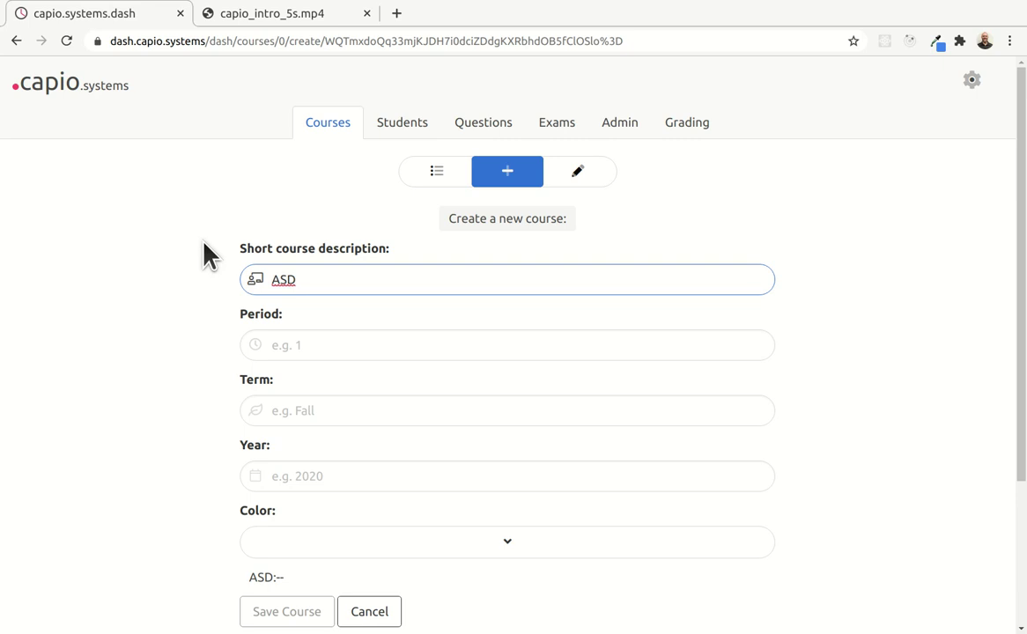
{"action": "key", "text": "BackSpace"}
{"action": "key", "text": "BackSpace"}
{"action": "key", "text": "BackSpace"}
{"action": "type", "text": "PSYC101"}
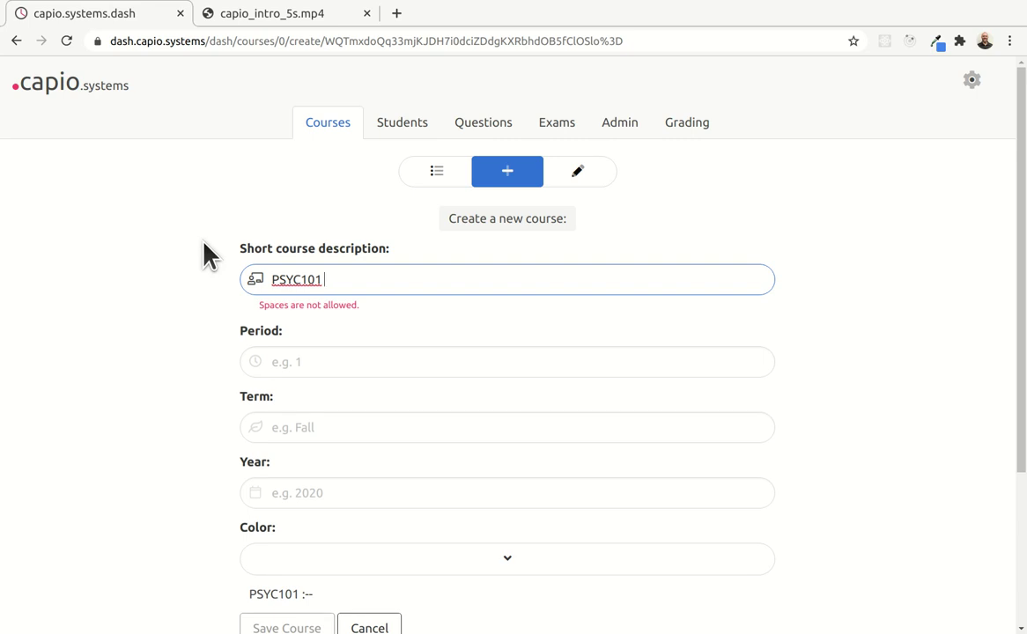
Test a space and a hyphen after PSYC101, remove them, and re-enter the 101 ending of the description
{"action": "key", "text": "BackSpace"}
{"action": "key", "text": "BackSpace"}
{"action": "type", "text": "-"}
{"action": "key", "text": "BackSpace"}
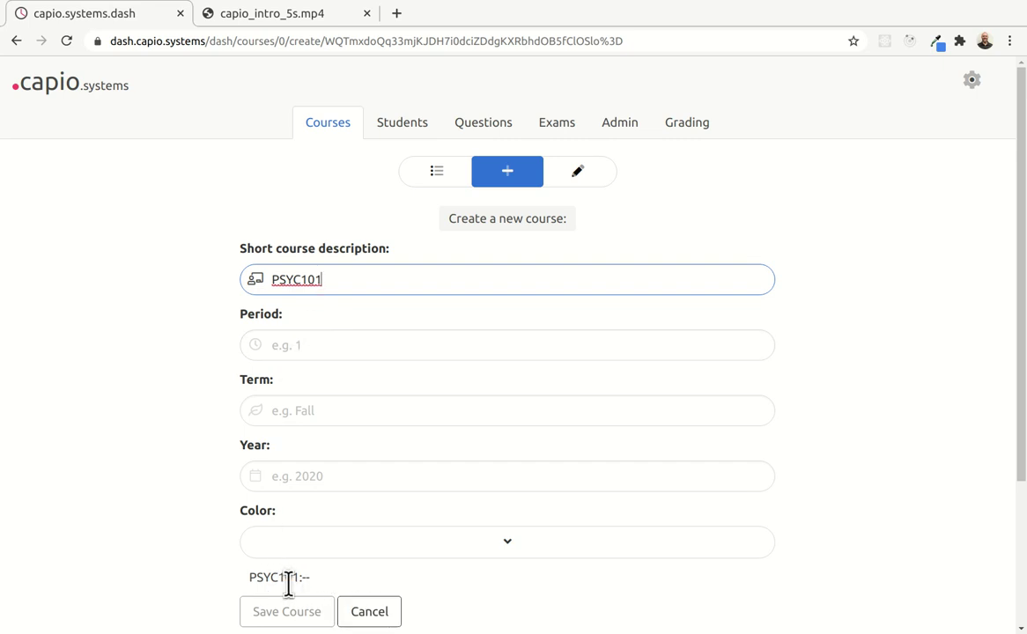
{"action": "key", "text": "BackSpace"}
{"action": "key", "text": "BackSpace"}
{"action": "key", "text": "BackSpace"}
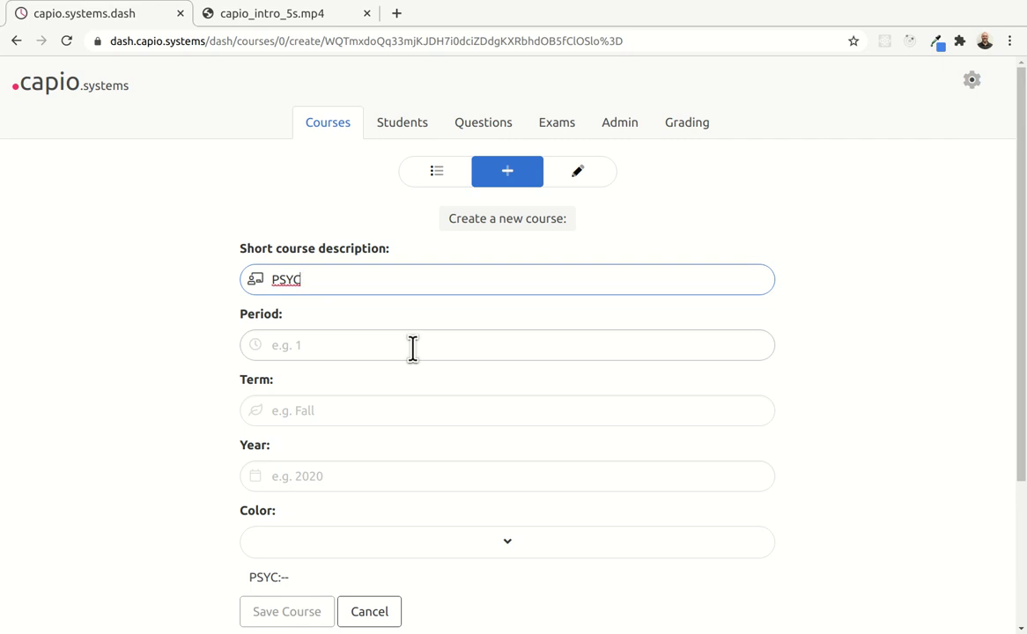
{"action": "type", "text": "101"}
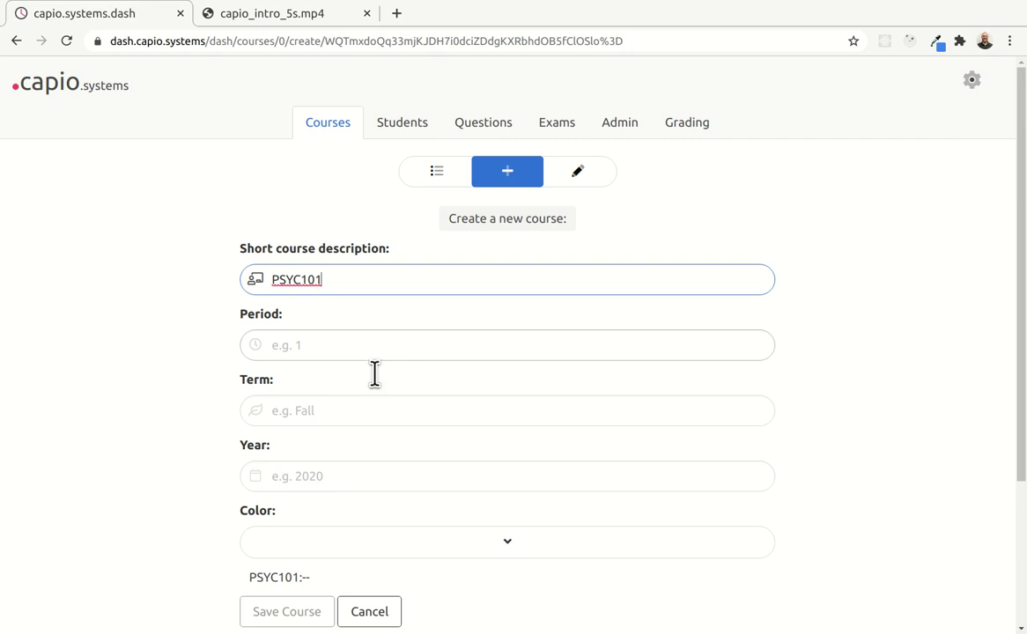
Try ABBB and a hyphen as the course period and clear the field again
{"action": "left_click", "coordinate": [265, 342]}
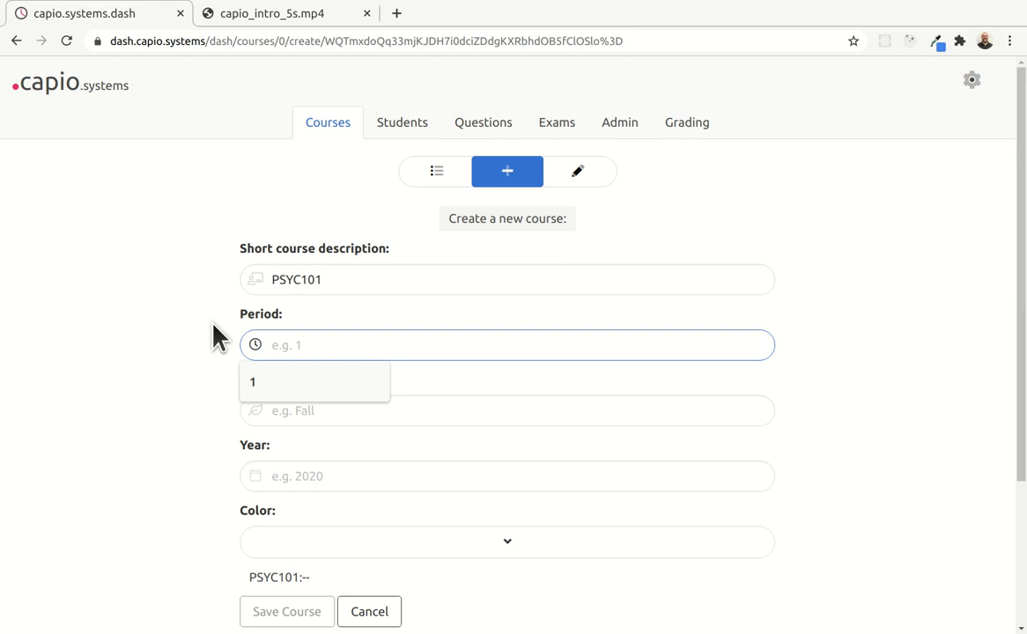
{"action": "type", "text": "a"}
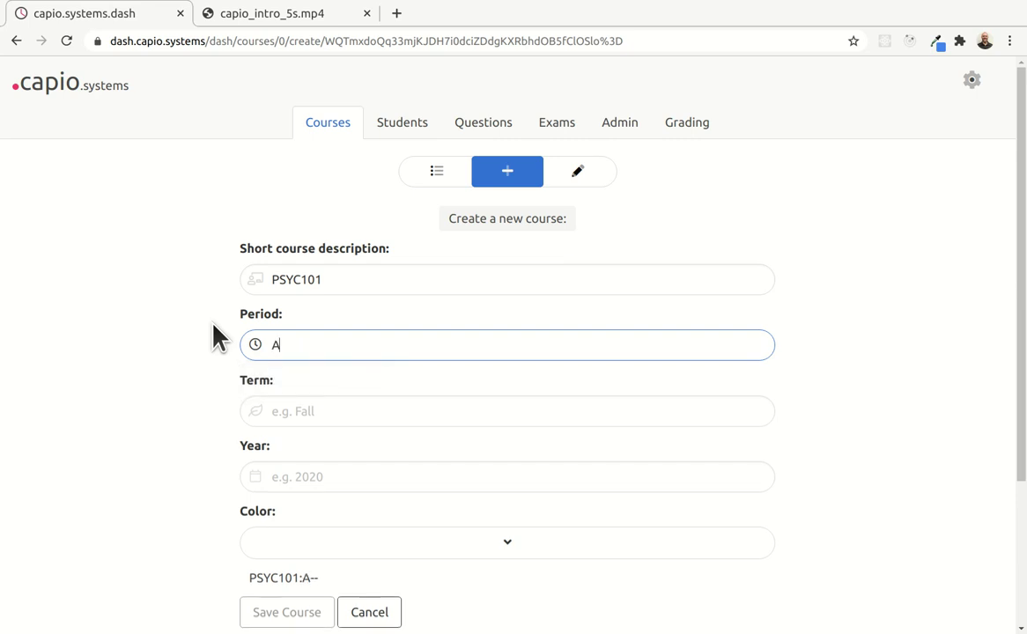
{"action": "type", "text": "BBB"}
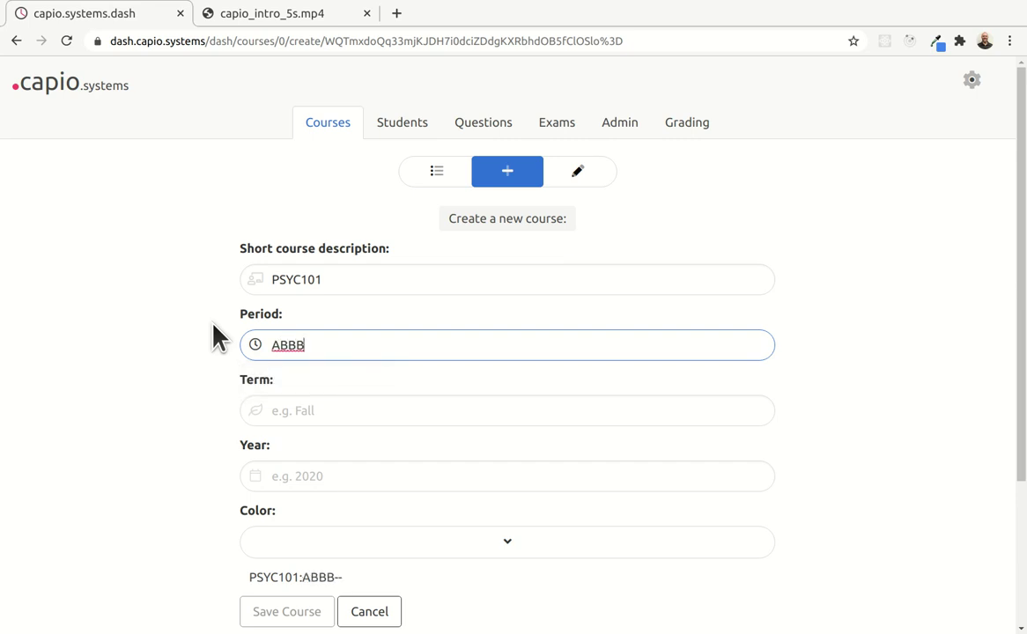
{"action": "key", "text": "BackSpace"}
{"action": "key", "text": "BackSpace"}
{"action": "type", "text": "BB"}
{"action": "key", "text": "BackSpace"}
{"action": "key", "text": "BackSpace"}
{"action": "key", "text": "BackSpace"}
{"action": "key", "text": "BackSpace"}
{"action": "type", "text": "-"}
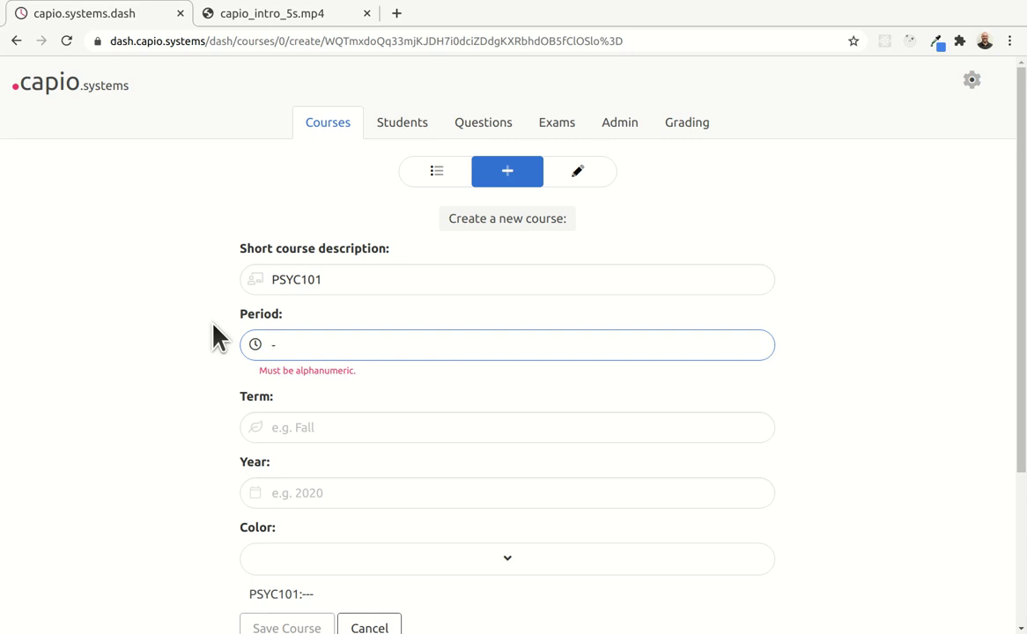
{"action": "key", "text": "BackSpace"}
{"action": "key", "text": "BackSpace"}
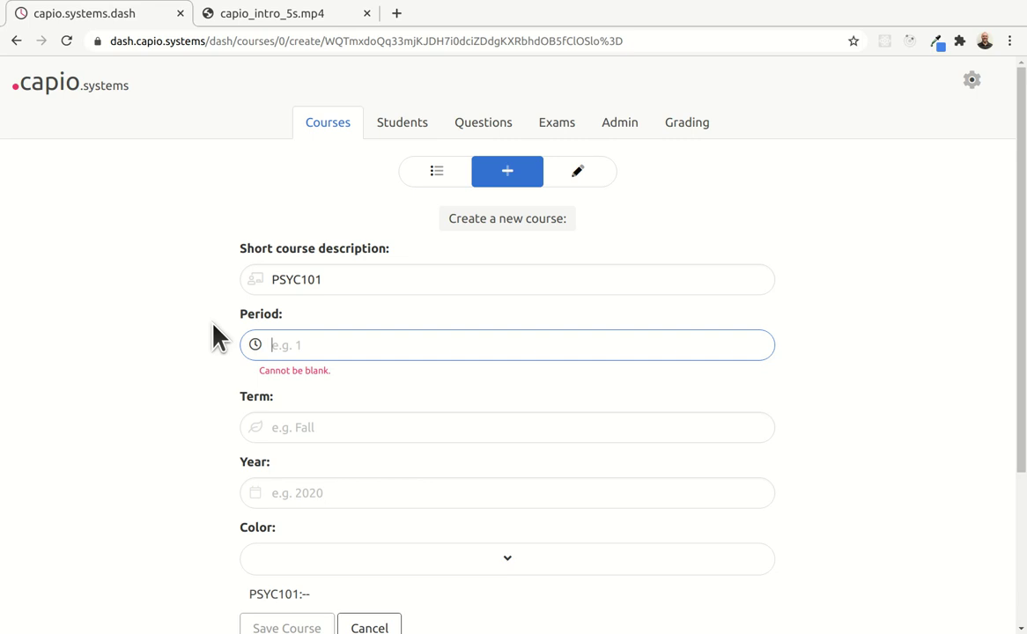
Set the course's period to 1, its term to Q1 and its year to 2020
{"action": "type", "text": "1"}
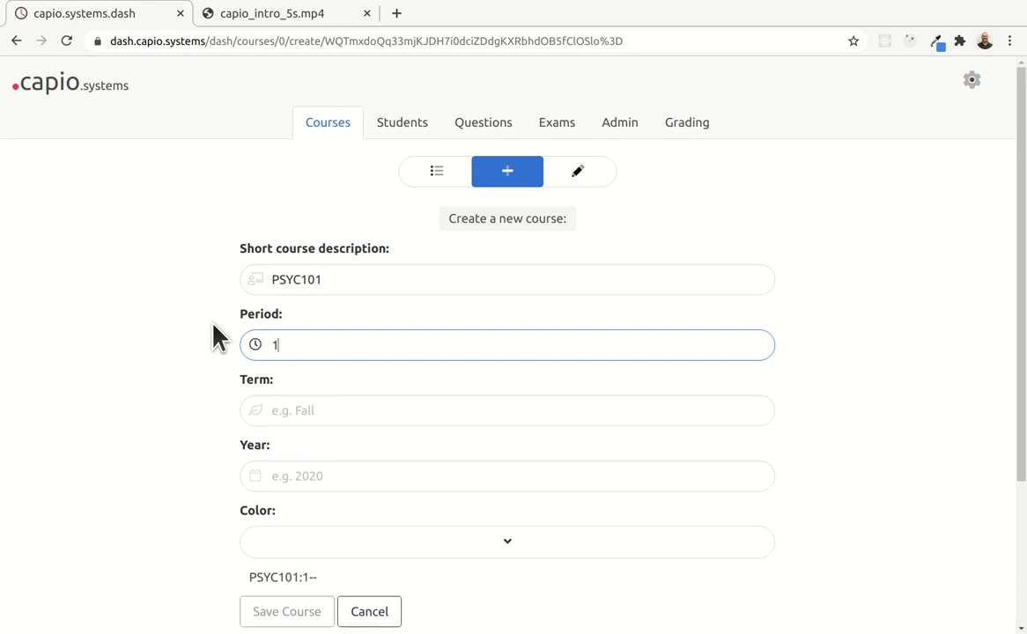
{"action": "left_click", "coordinate": [318, 414]}
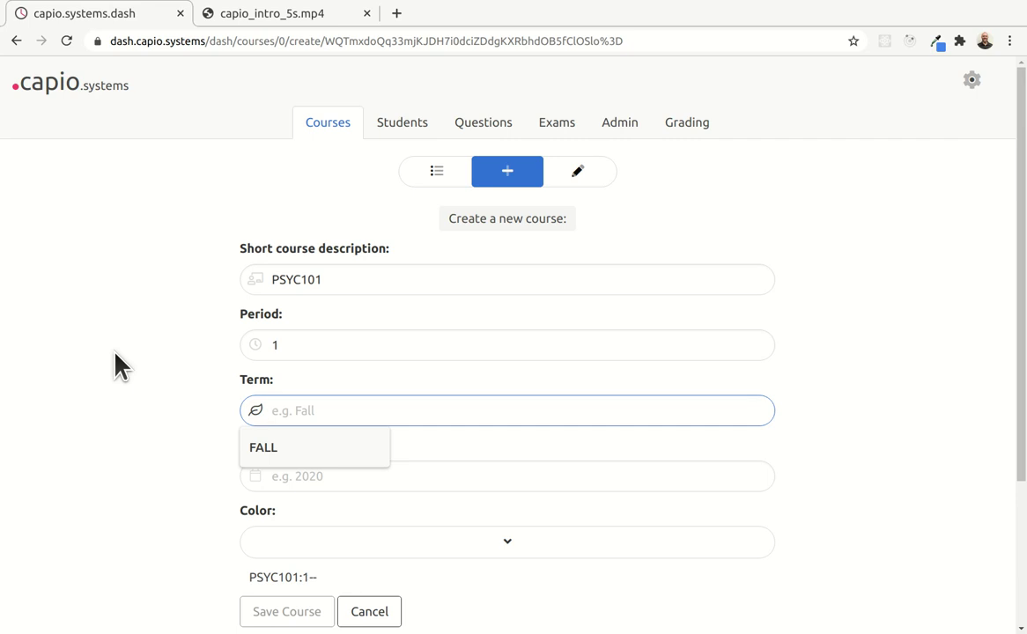
{"action": "type", "text": "Q1"}
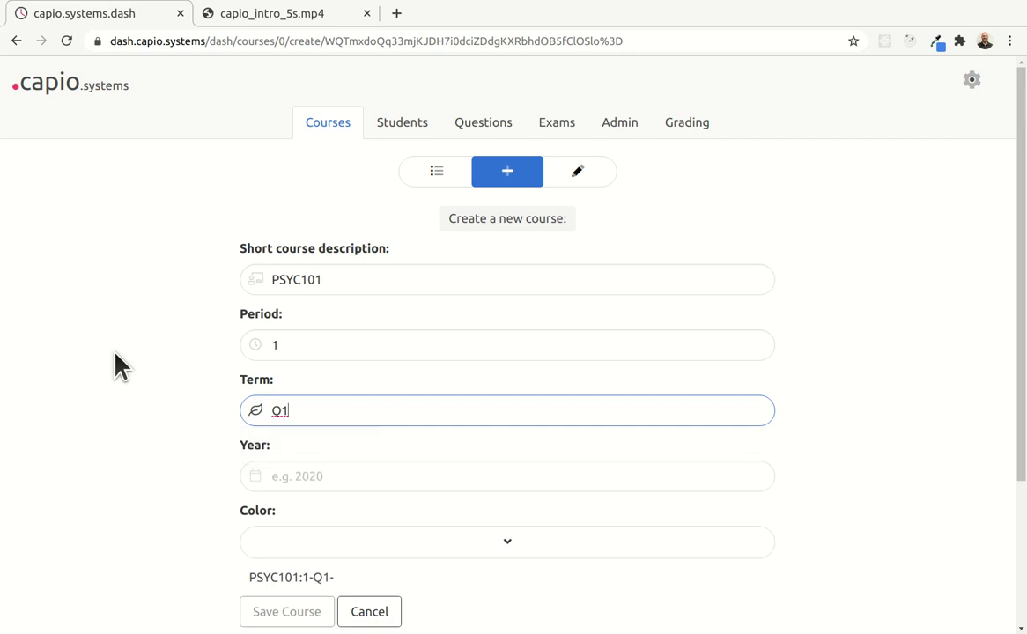
{"action": "key", "text": "Tab"}
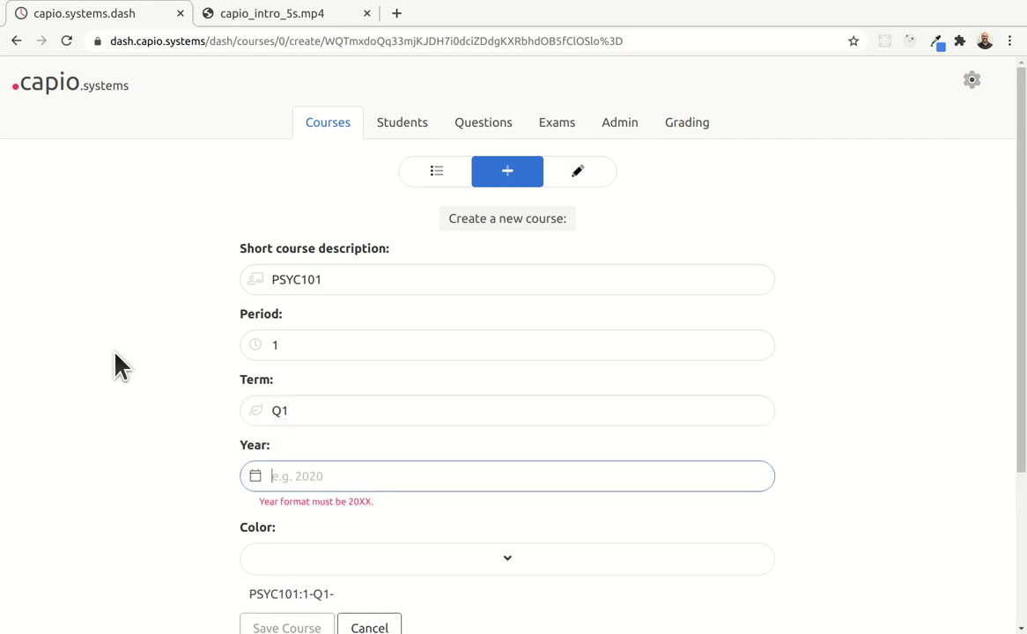
{"action": "type", "text": "202"}
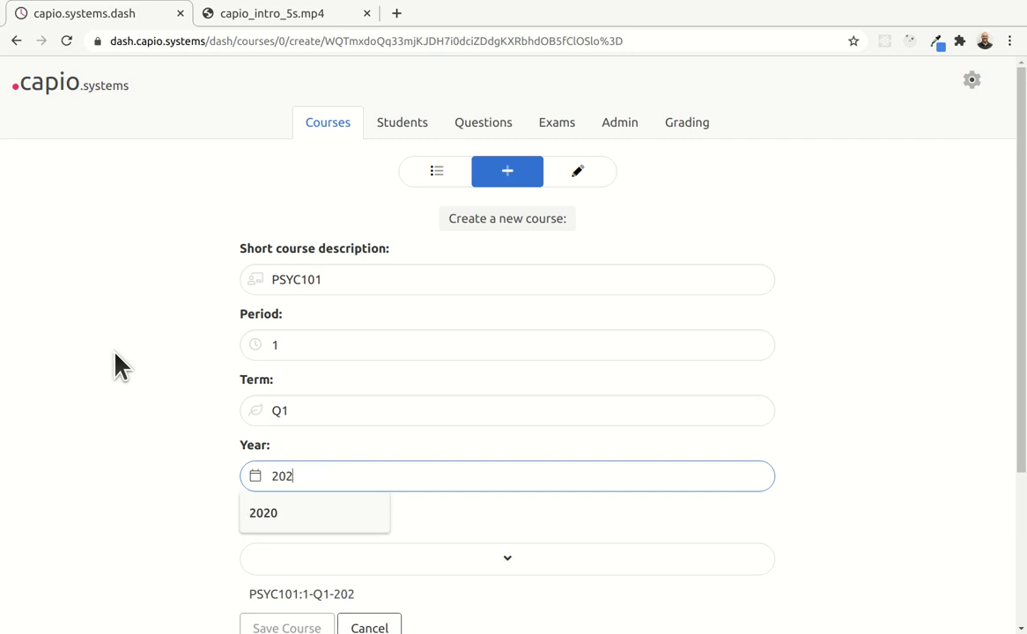
{"action": "type", "text": "0"}
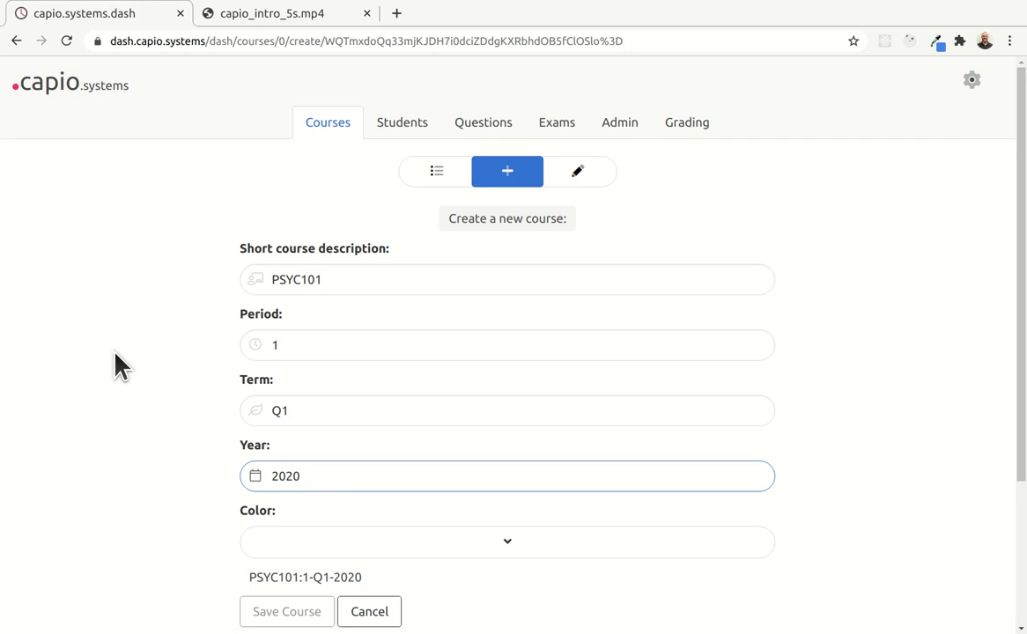
Choose the turquoise green color for the PSYC101 course and save the course
{"action": "scroll", "coordinate": [529, 432], "scroll_direction": "down", "scroll_amount": 2}
{"action": "left_click", "coordinate": [509, 467]}
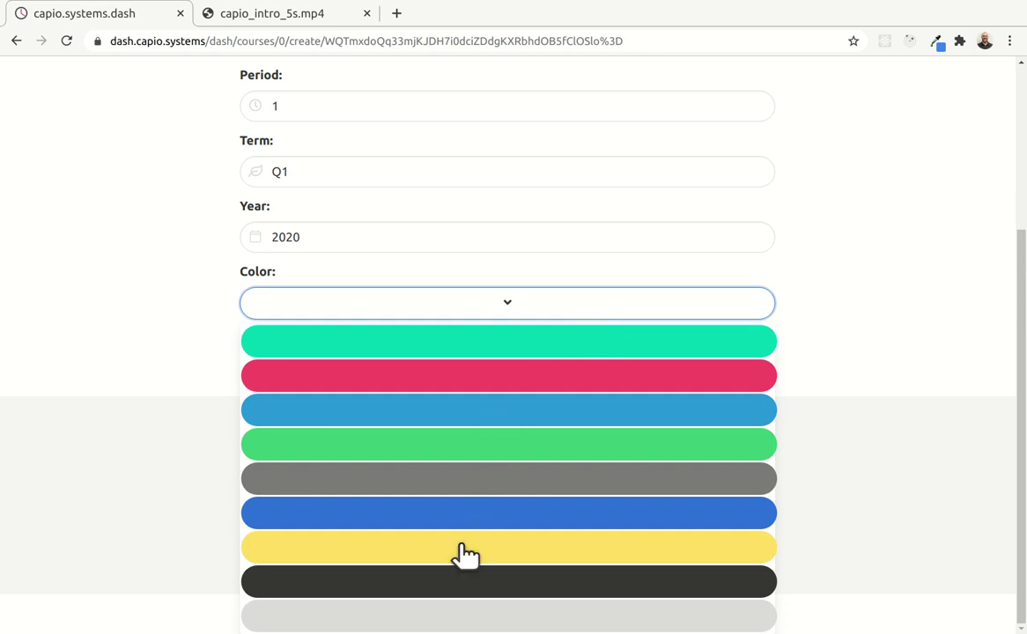
{"action": "left_click", "coordinate": [413, 350]}
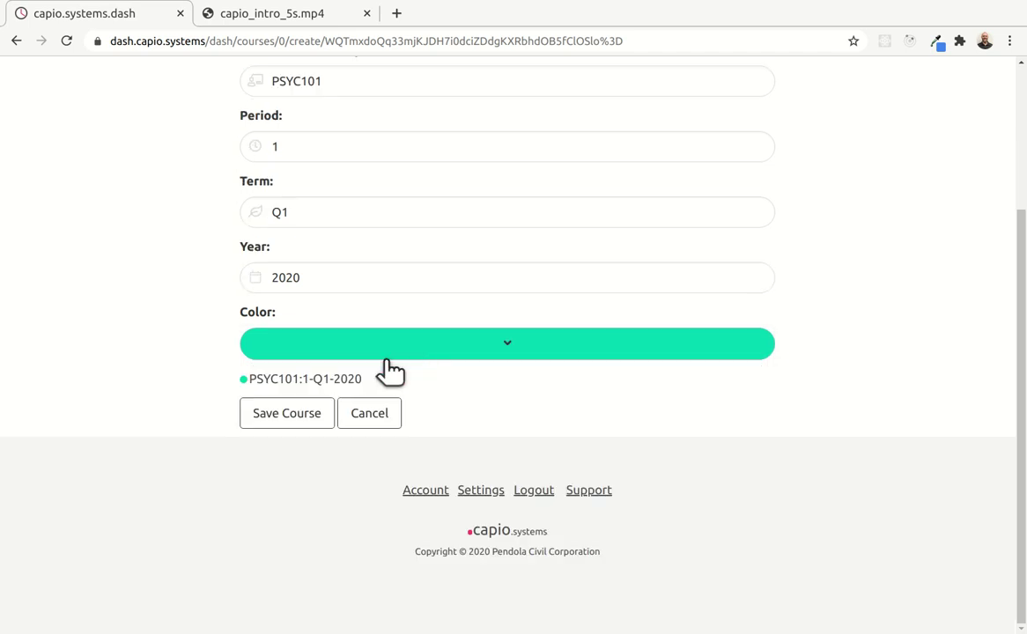
{"action": "scroll", "coordinate": [591, 475], "scroll_direction": "up", "scroll_amount": 3}
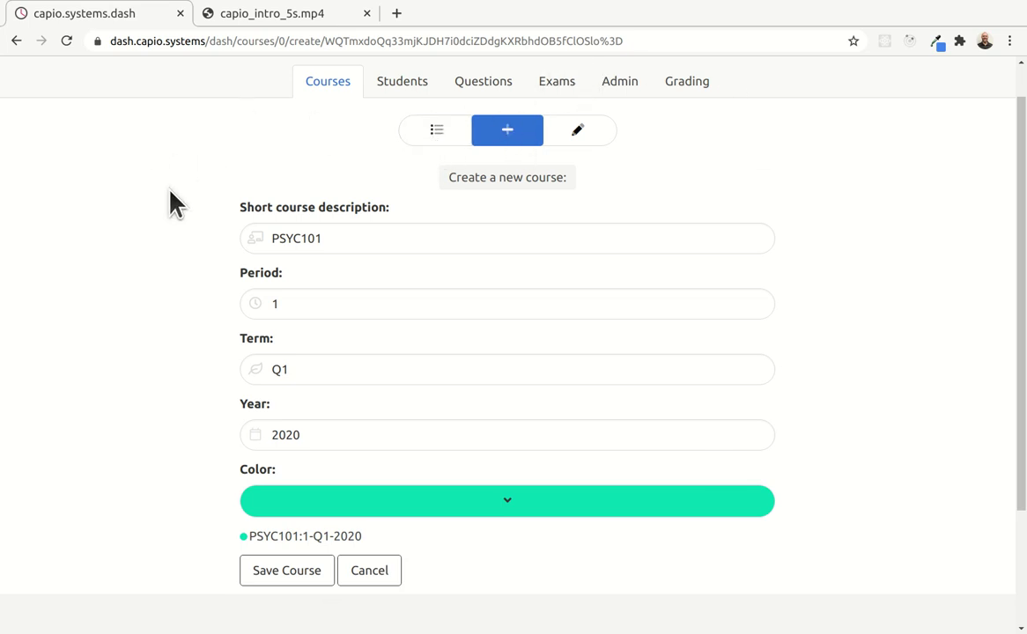
{"action": "left_click", "coordinate": [290, 577]}
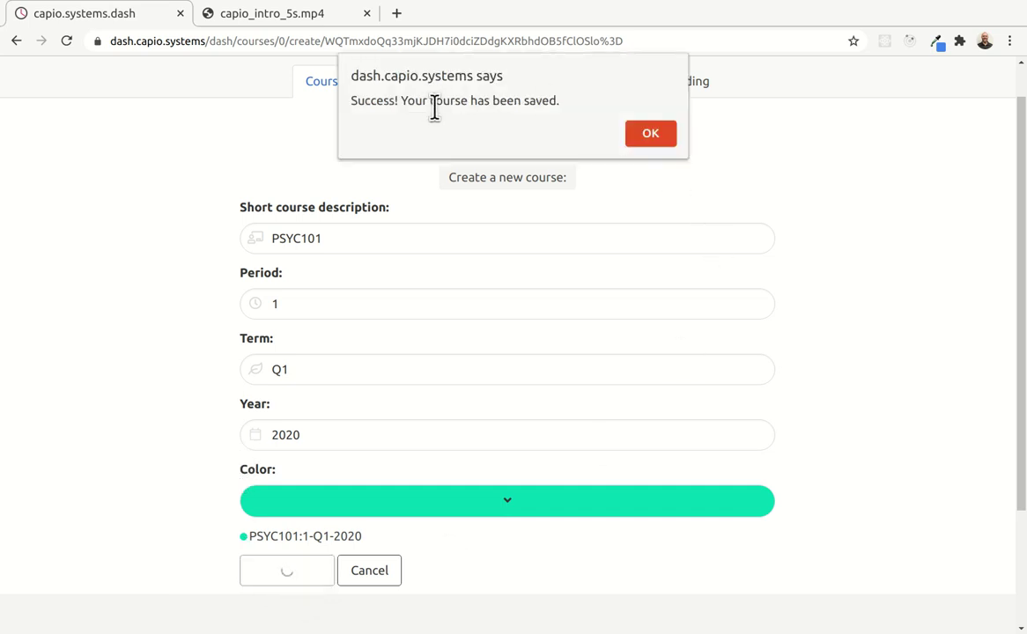
{"action": "left_click", "coordinate": [656, 139]}
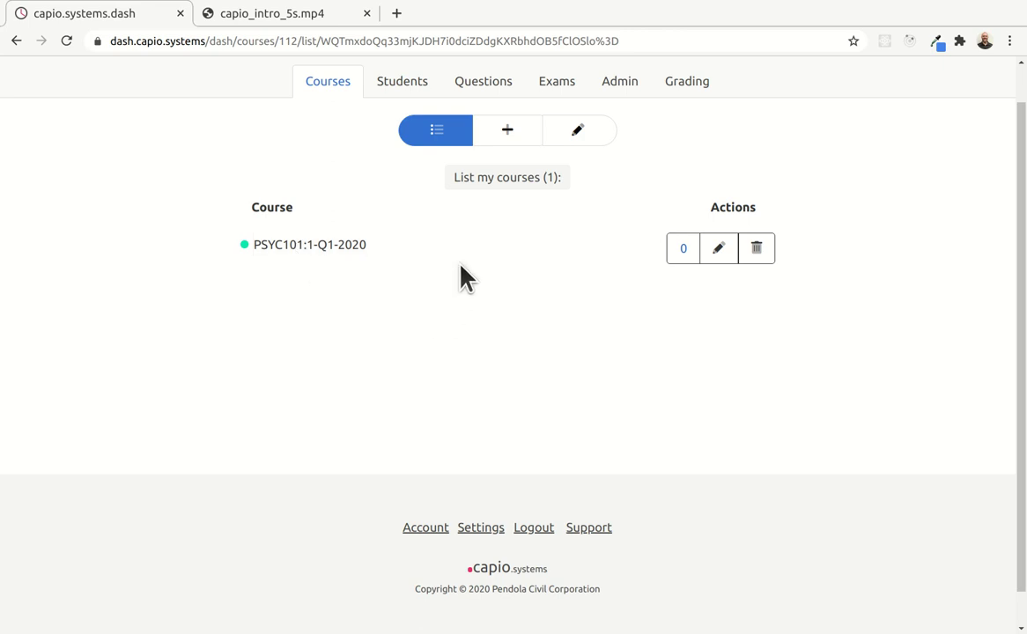
Start another new course and enter PSYC101 as its short course description
{"action": "scroll", "coordinate": [441, 280], "scroll_direction": "up", "scroll_amount": 1}
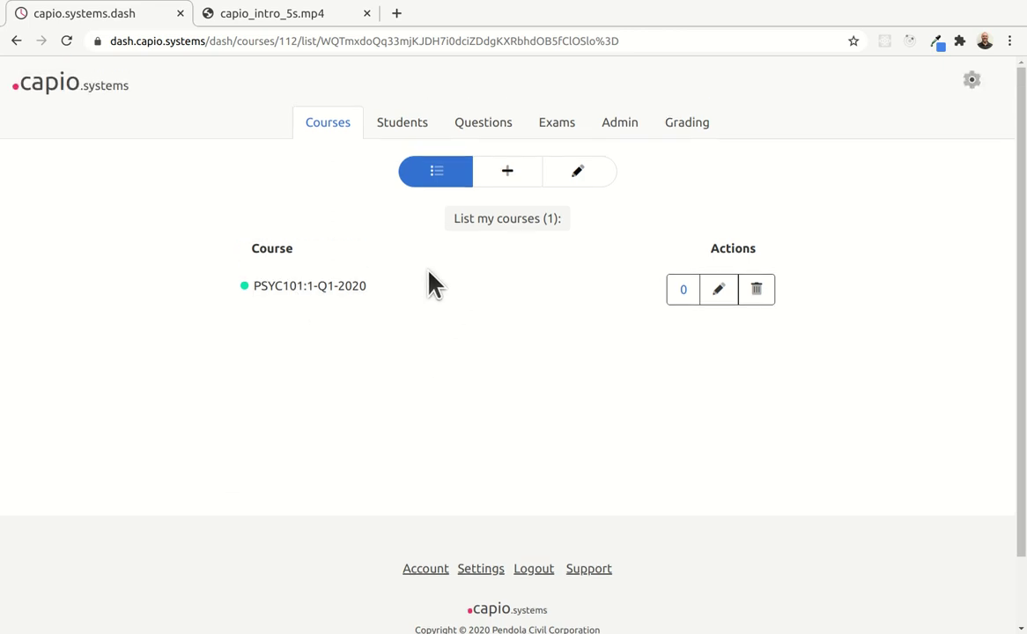
{"action": "left_click", "coordinate": [500, 170]}
{"action": "left_click", "coordinate": [340, 277]}
{"action": "type", "text": "PSYC"}
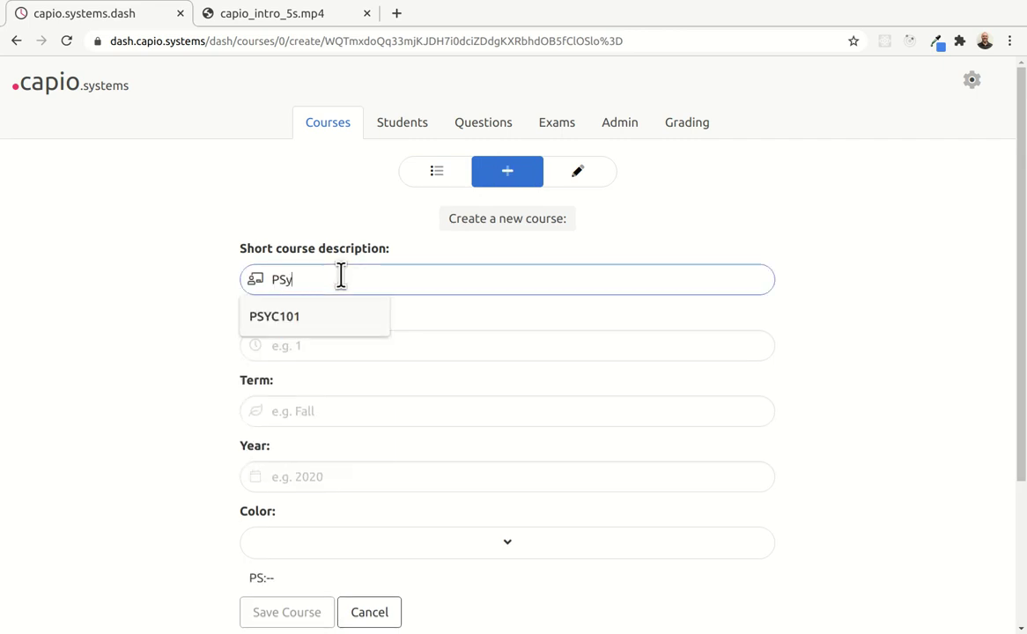
{"action": "type", "text": "100"}
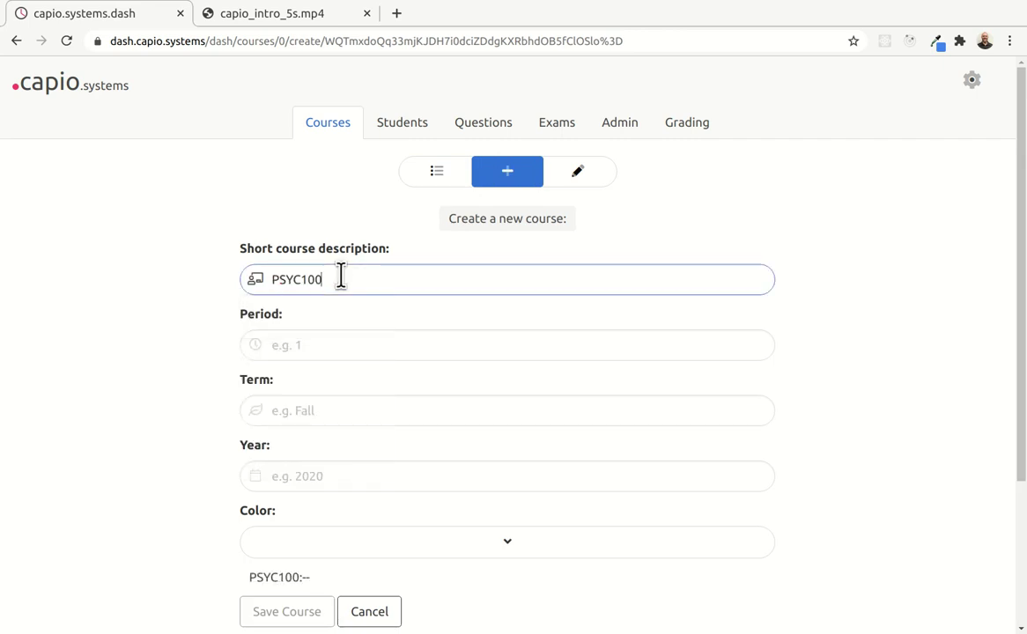
{"action": "key", "text": "BackSpace"}
{"action": "type", "text": "1"}
{"action": "key", "text": "Tab"}
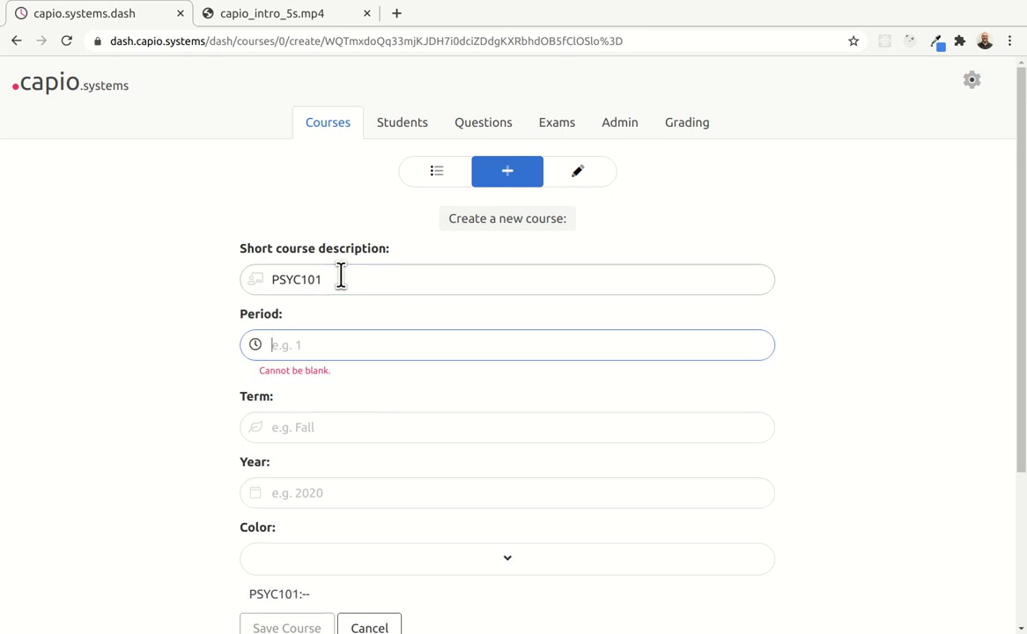
Set the second course's period to 2, term to Q1 and year to 2020
{"action": "type", "text": "2"}
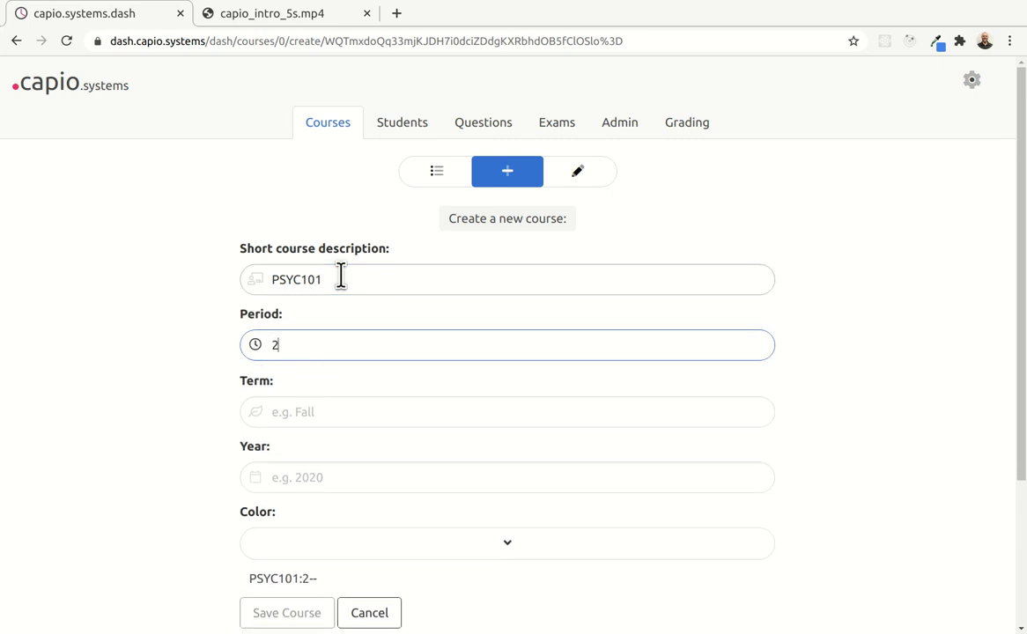
{"action": "key", "text": "Tab"}
{"action": "type", "text": "Q1"}
{"action": "key", "text": "Tab"}
{"action": "type", "text": "2020"}
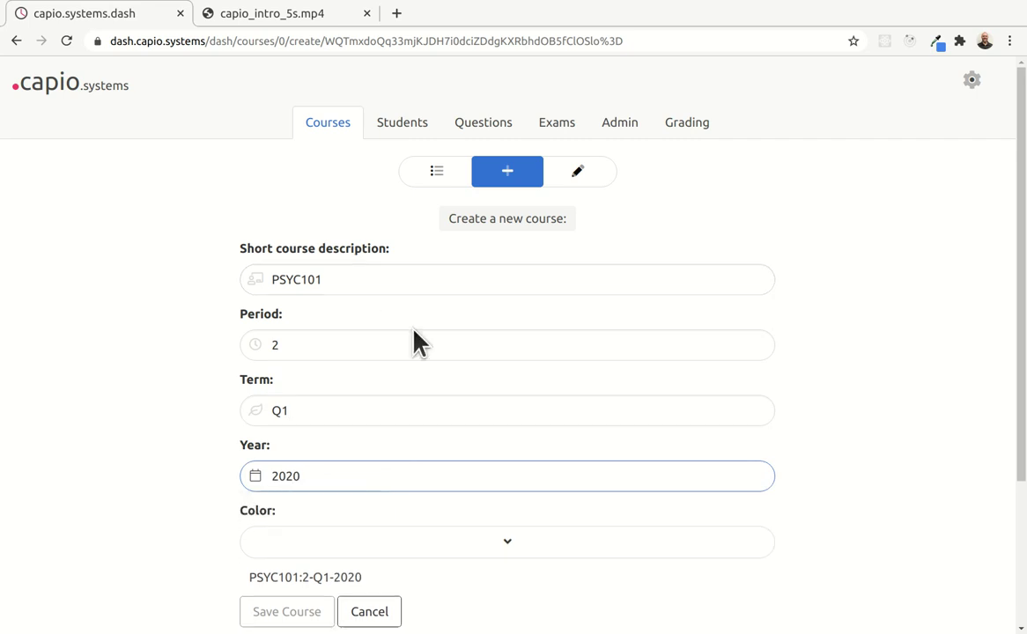
Choose the pinkish red color for the period 2 PSYC101 course and save the course
{"action": "scroll", "coordinate": [450, 423], "scroll_direction": "down", "scroll_amount": 2}
{"action": "left_click", "coordinate": [508, 421]}
{"action": "left_click", "coordinate": [429, 491]}
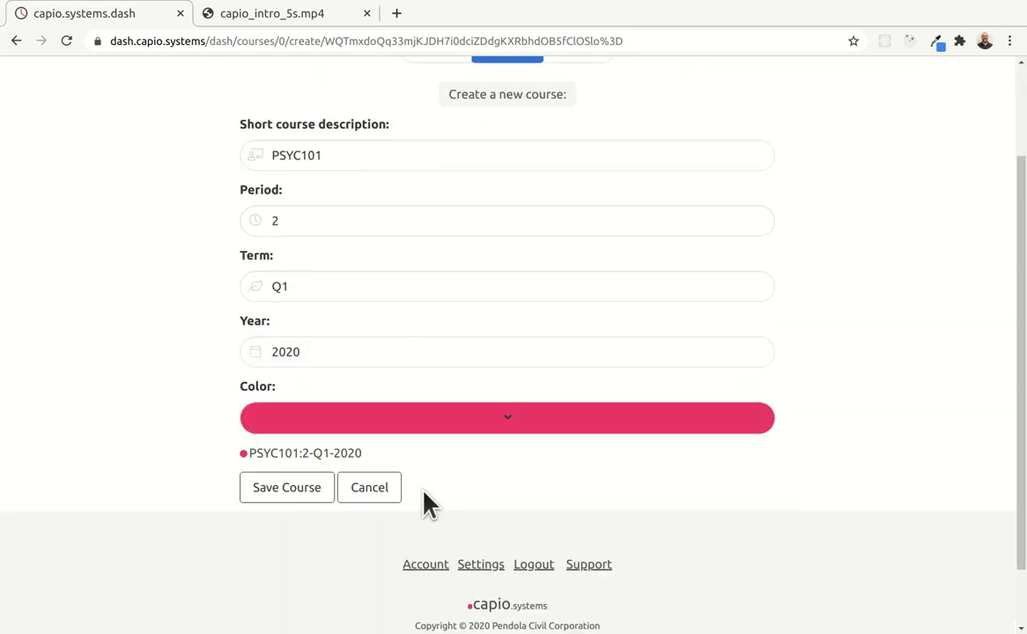
{"action": "left_click", "coordinate": [295, 493]}
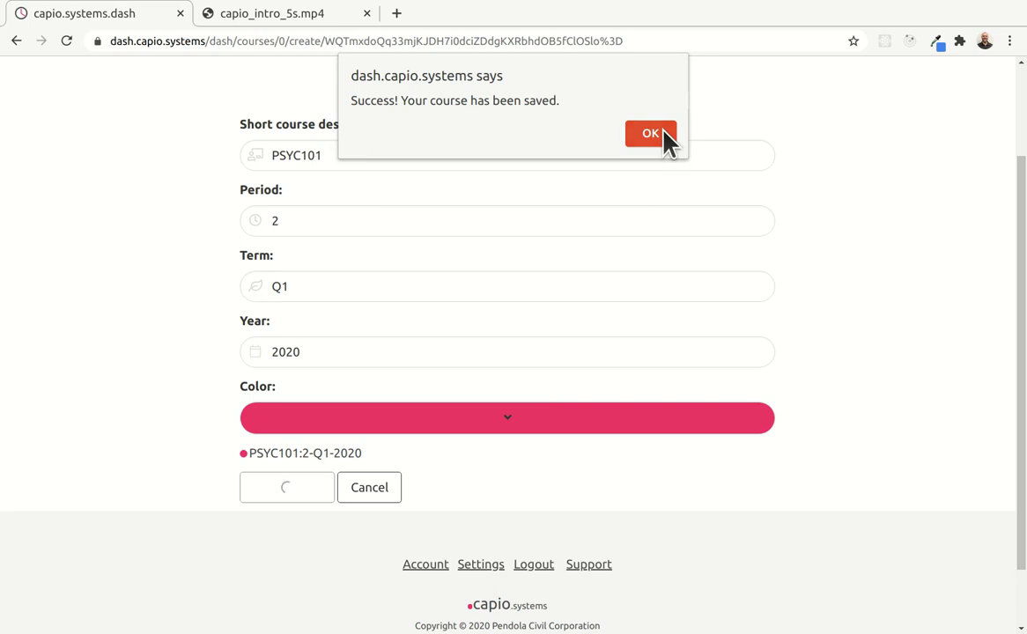
{"action": "left_click", "coordinate": [660, 132]}
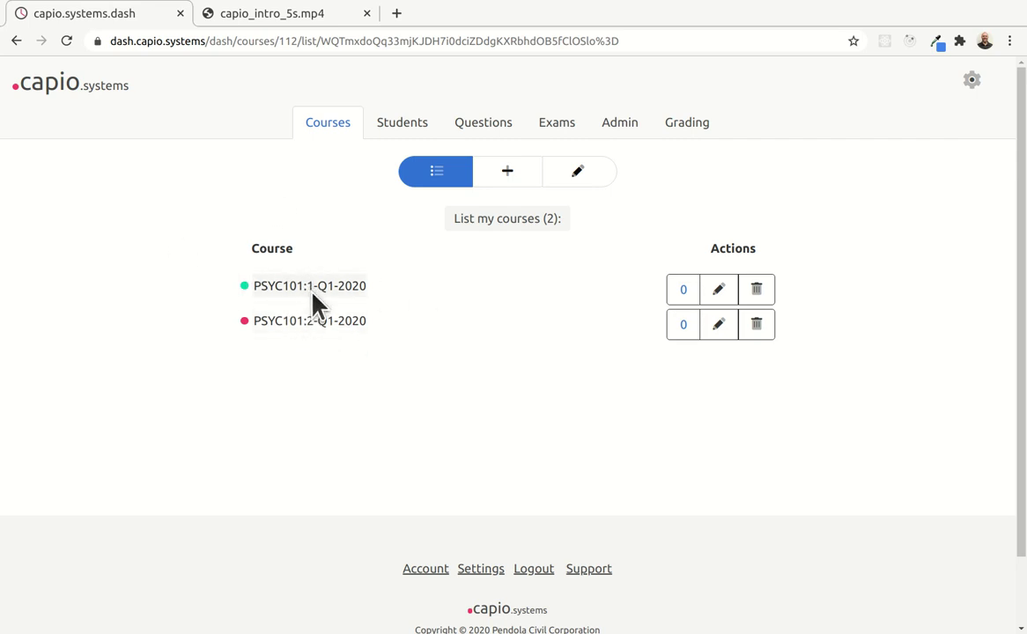
Edit the turquoise green PSYC101 course to set its period to 3, and save the update
{"action": "left_click", "coordinate": [719, 290]}
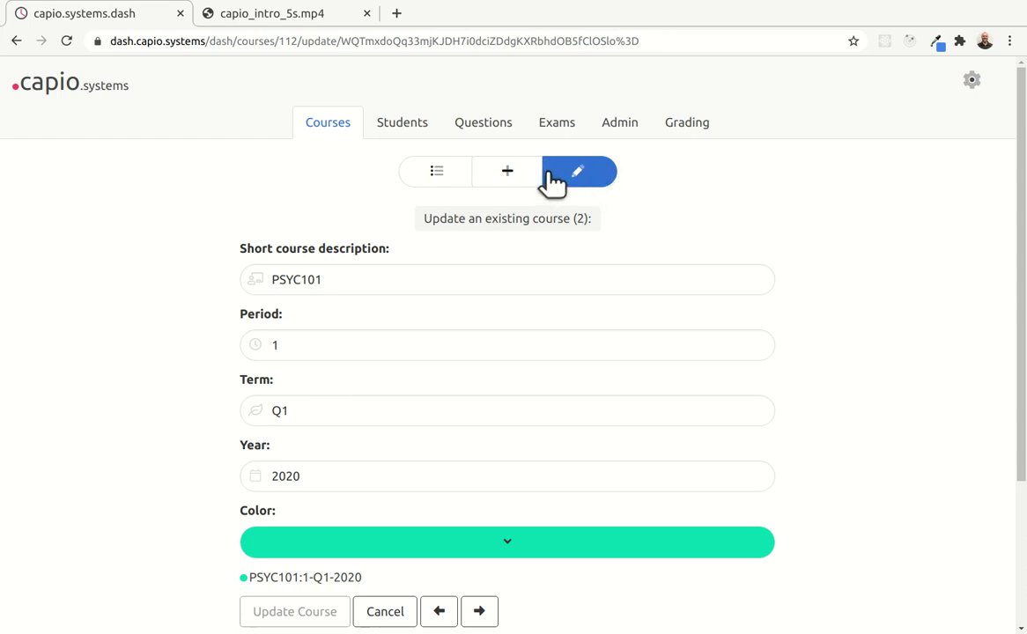
{"action": "left_click", "coordinate": [304, 345]}
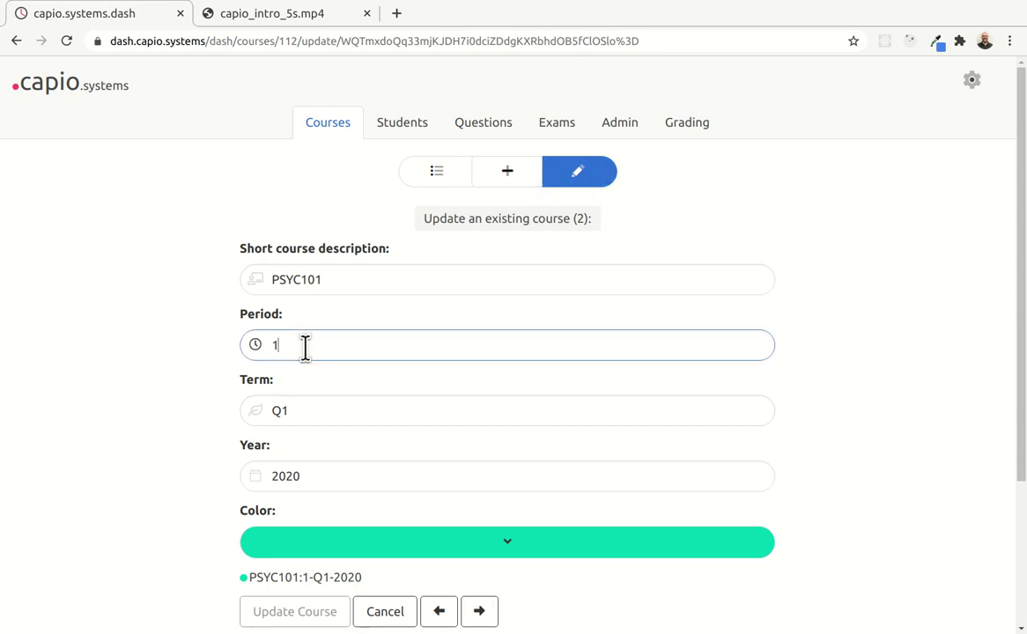
{"action": "key", "text": "BackSpace"}
{"action": "type", "text": "3"}
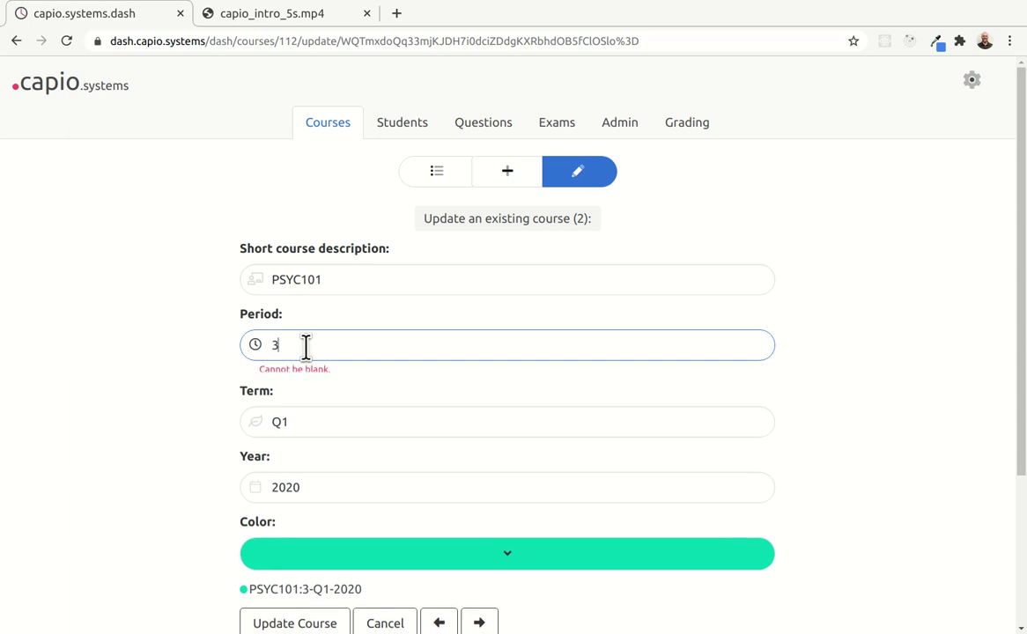
{"action": "left_click", "coordinate": [311, 616]}
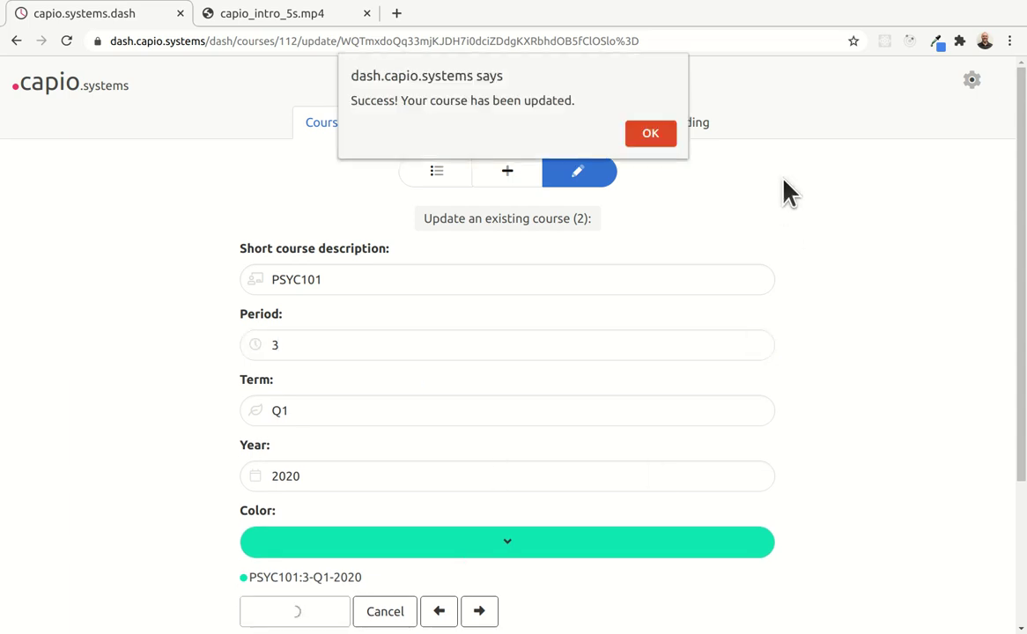
{"action": "left_click", "coordinate": [642, 135]}
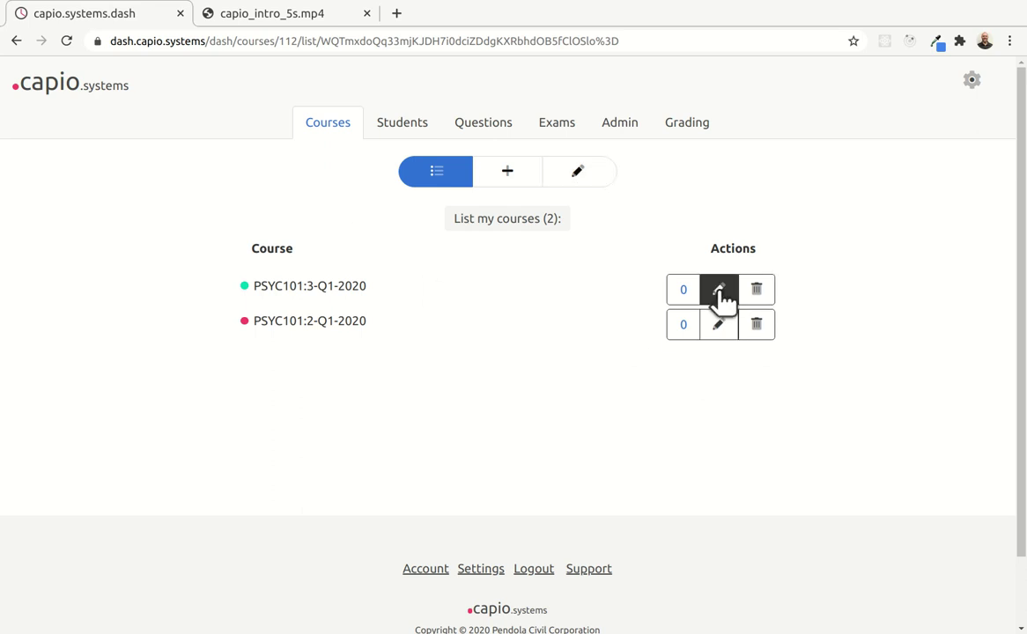
Open the course update form and page back and forth through the existing courses' details
{"action": "left_click", "coordinate": [579, 174]}
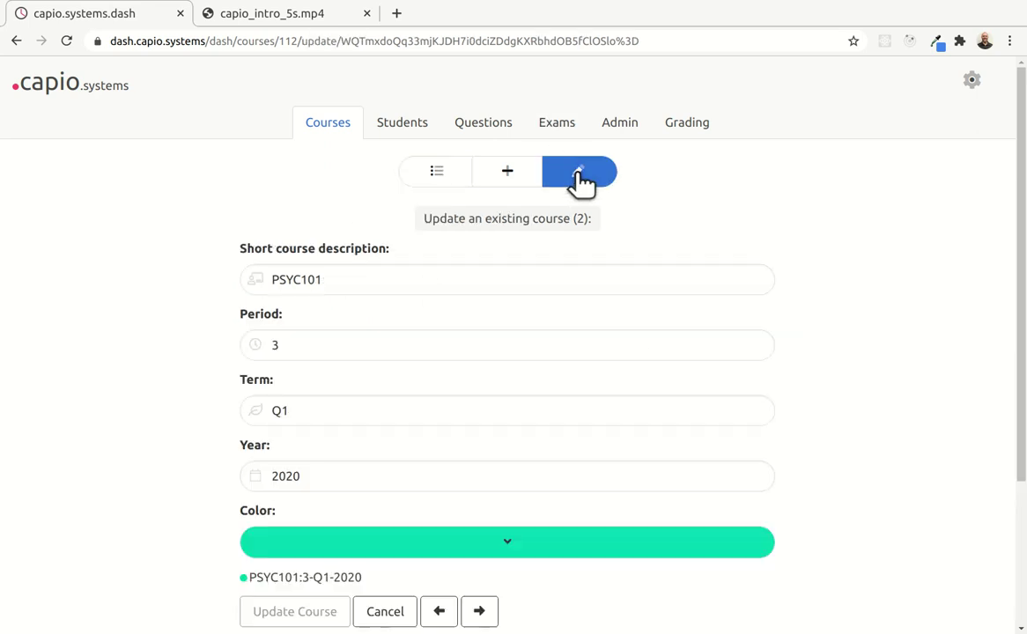
{"action": "left_click", "coordinate": [478, 612]}
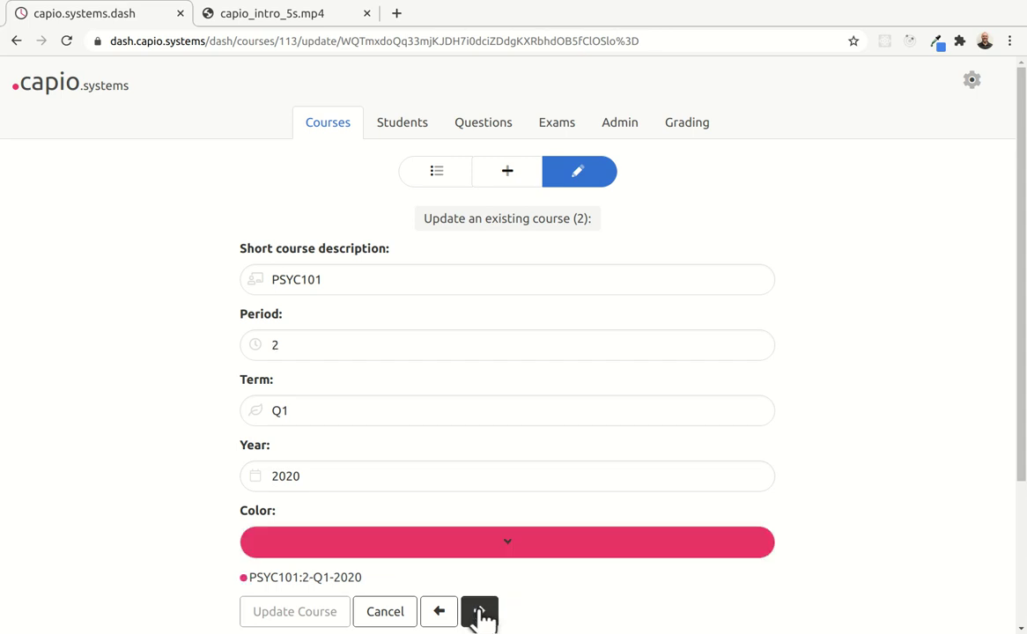
{"action": "left_click", "coordinate": [480, 613]}
{"action": "left_click", "coordinate": [481, 615]}
{"action": "left_click", "coordinate": [453, 619]}
{"action": "left_click", "coordinate": [476, 618]}
{"action": "left_click", "coordinate": [451, 616]}
{"action": "left_click", "coordinate": [478, 614]}
{"action": "left_click", "coordinate": [478, 615]}
{"action": "left_click", "coordinate": [479, 615]}
{"action": "left_click", "coordinate": [481, 617]}
{"action": "left_click", "coordinate": [479, 616]}
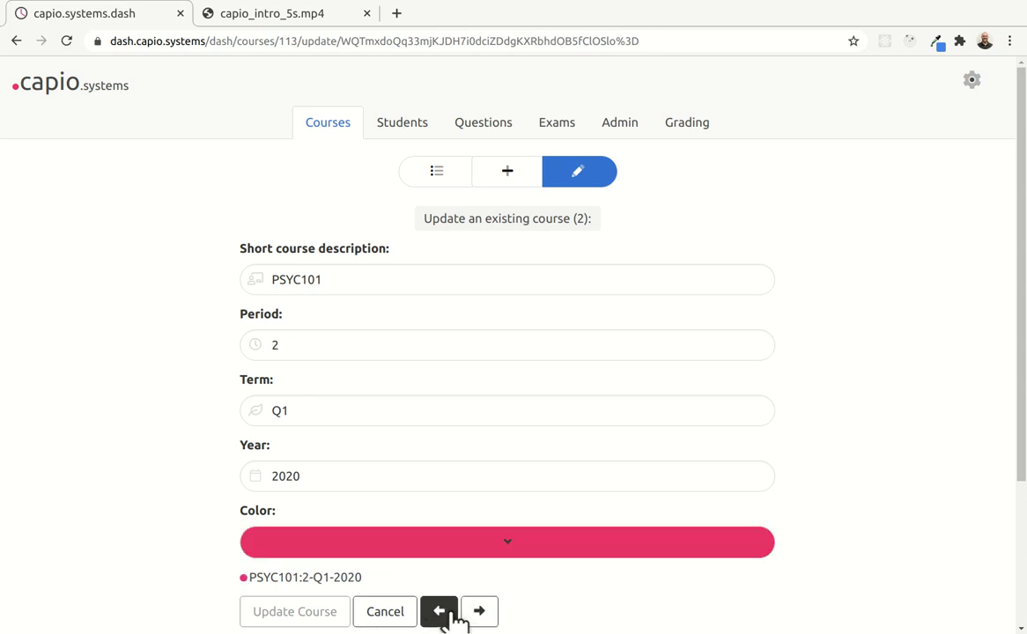
{"action": "left_click", "coordinate": [453, 619]}
{"action": "left_click", "coordinate": [478, 615]}
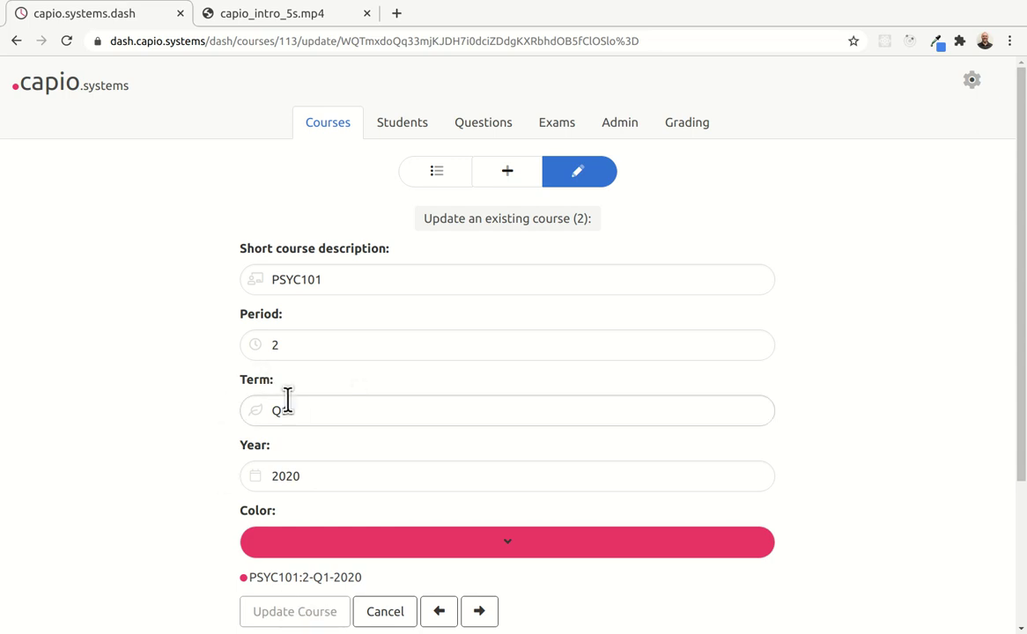
{"action": "left_click", "coordinate": [298, 346]}
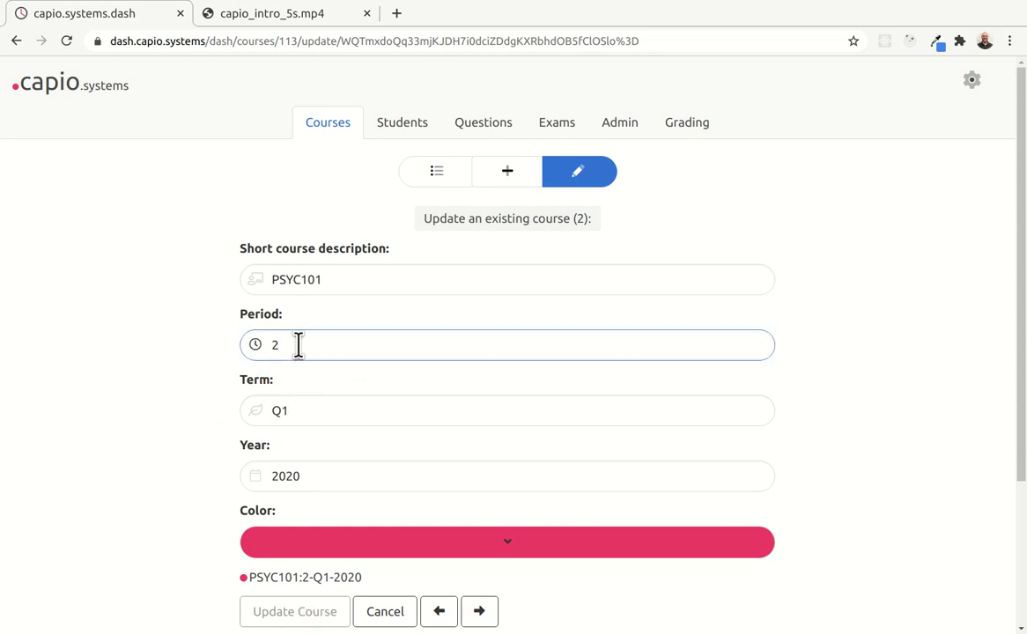
{"action": "key", "text": "BackSpace"}
{"action": "type", "text": "3"}
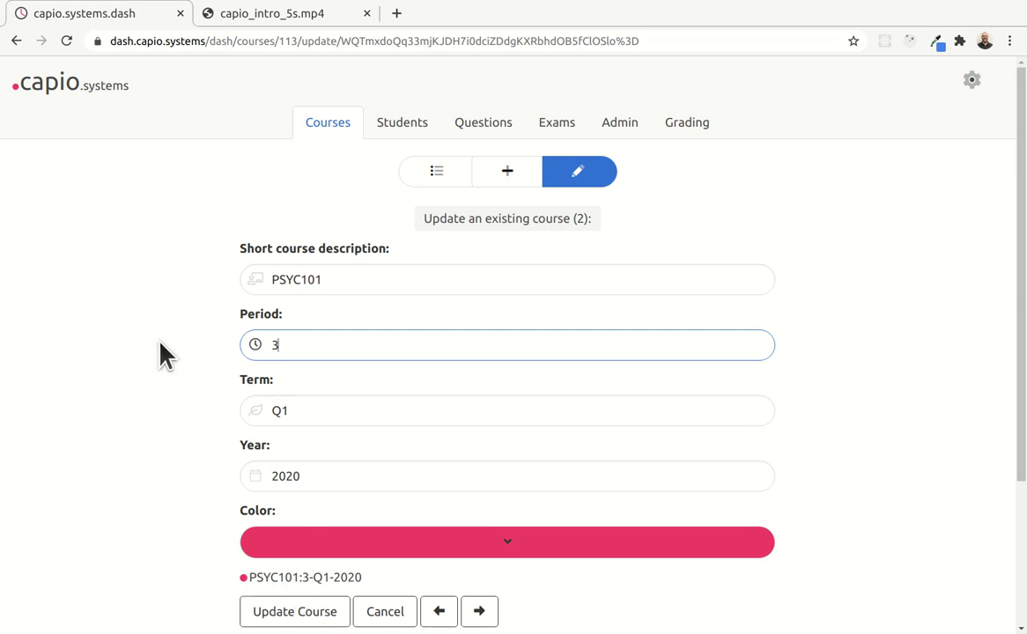
{"action": "key", "text": "BackSpace"}
{"action": "type", "text": "2"}
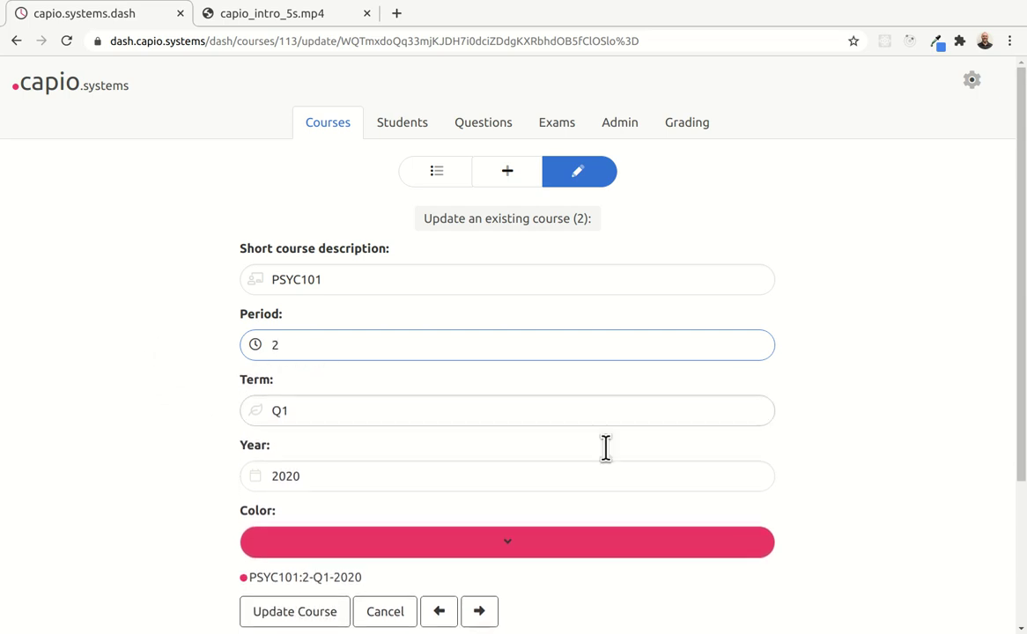
{"action": "left_click", "coordinate": [388, 614]}
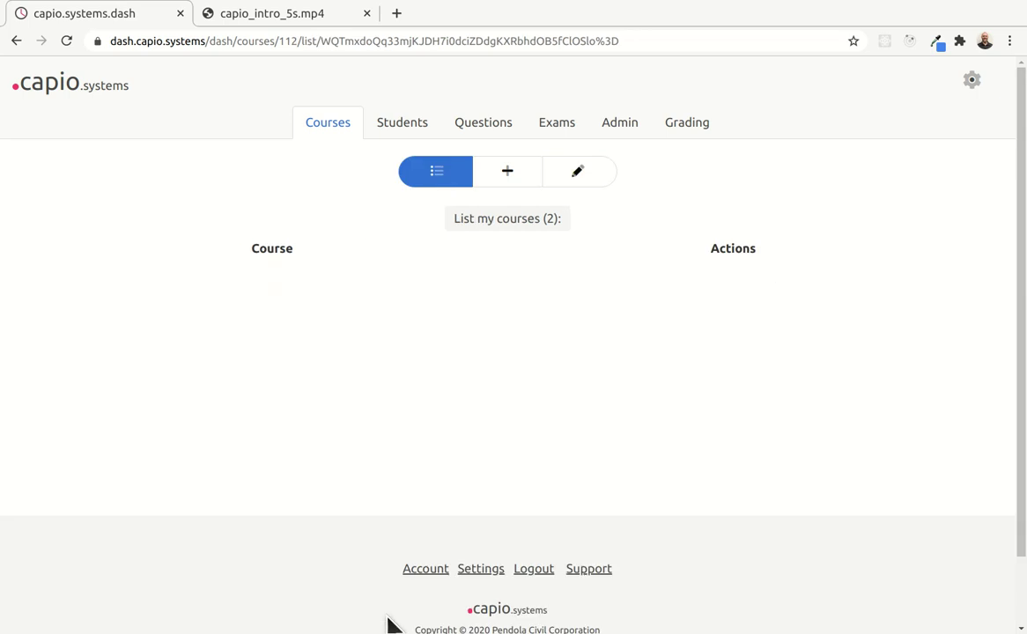